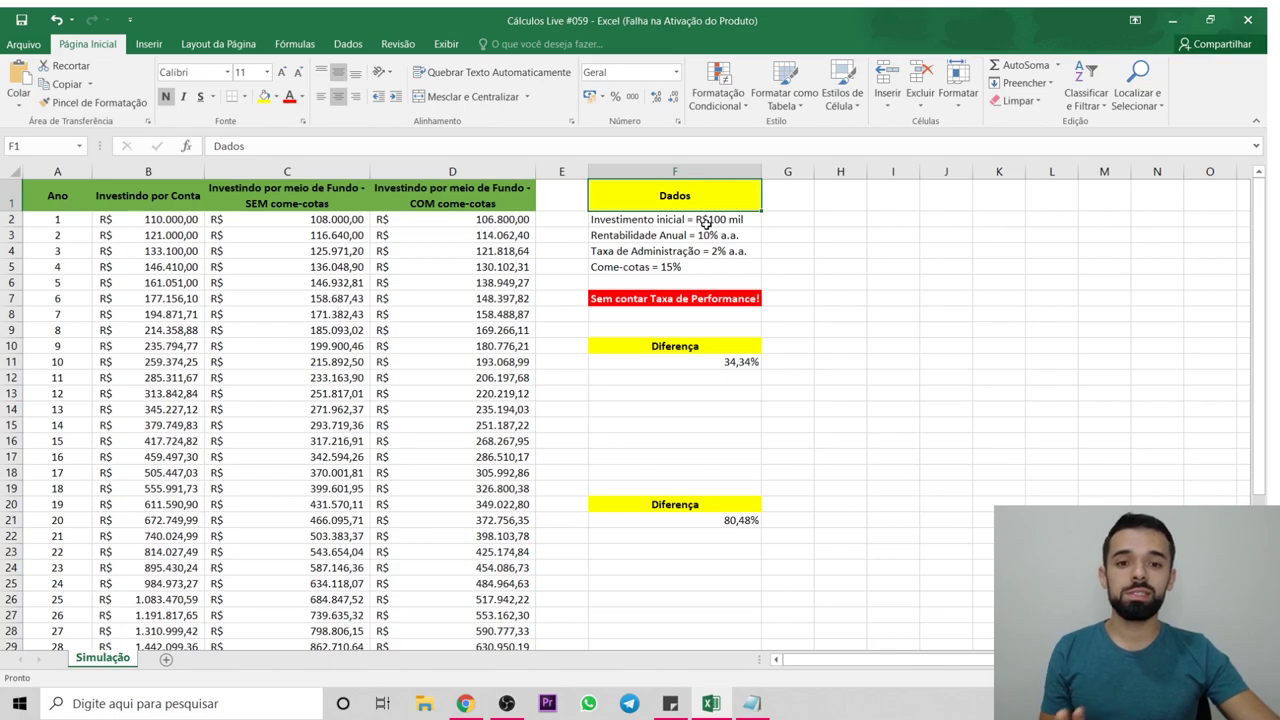
- Review the initial investment and annual return assumptions alongside the headings of the three investment columns
click(706, 222)
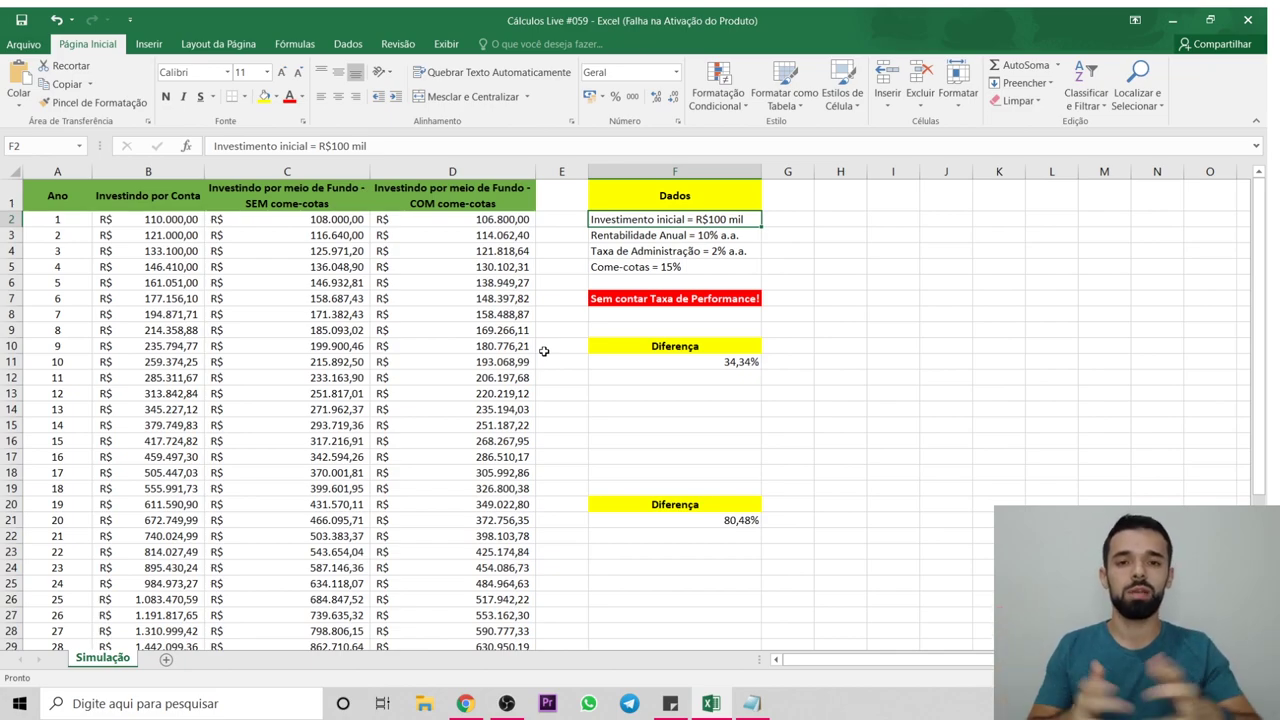
click(701, 238)
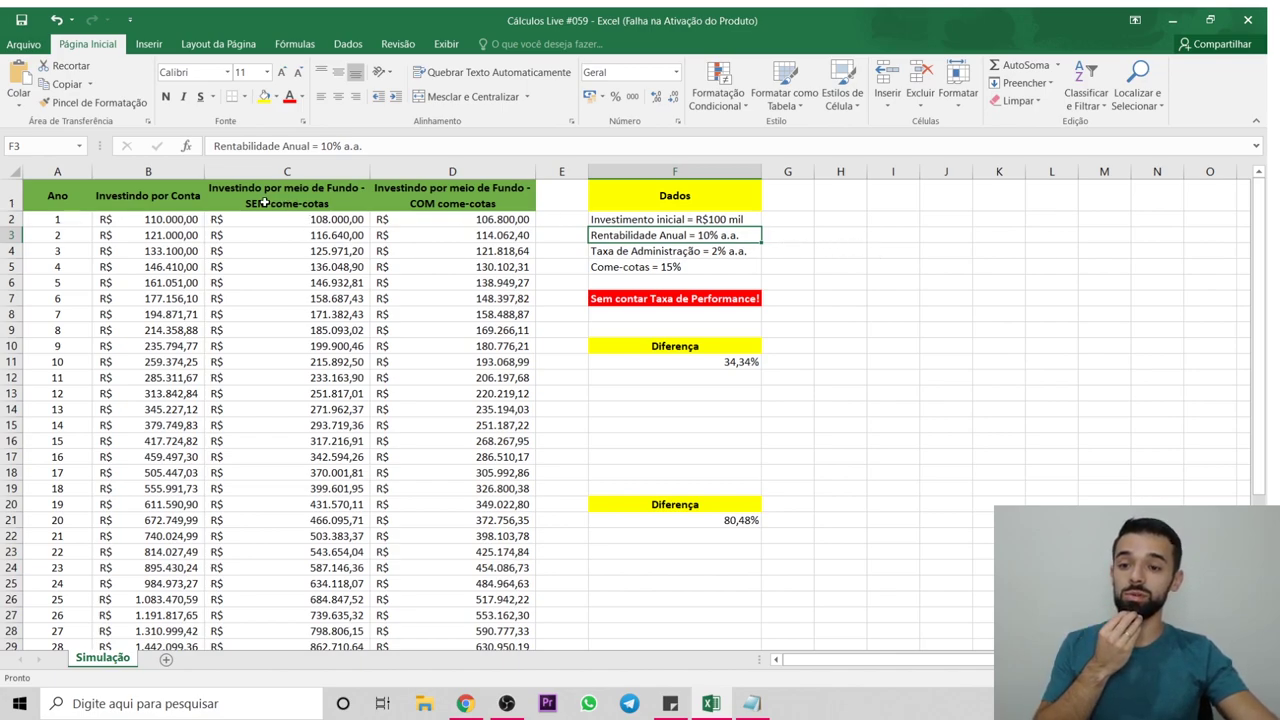
click(132, 203)
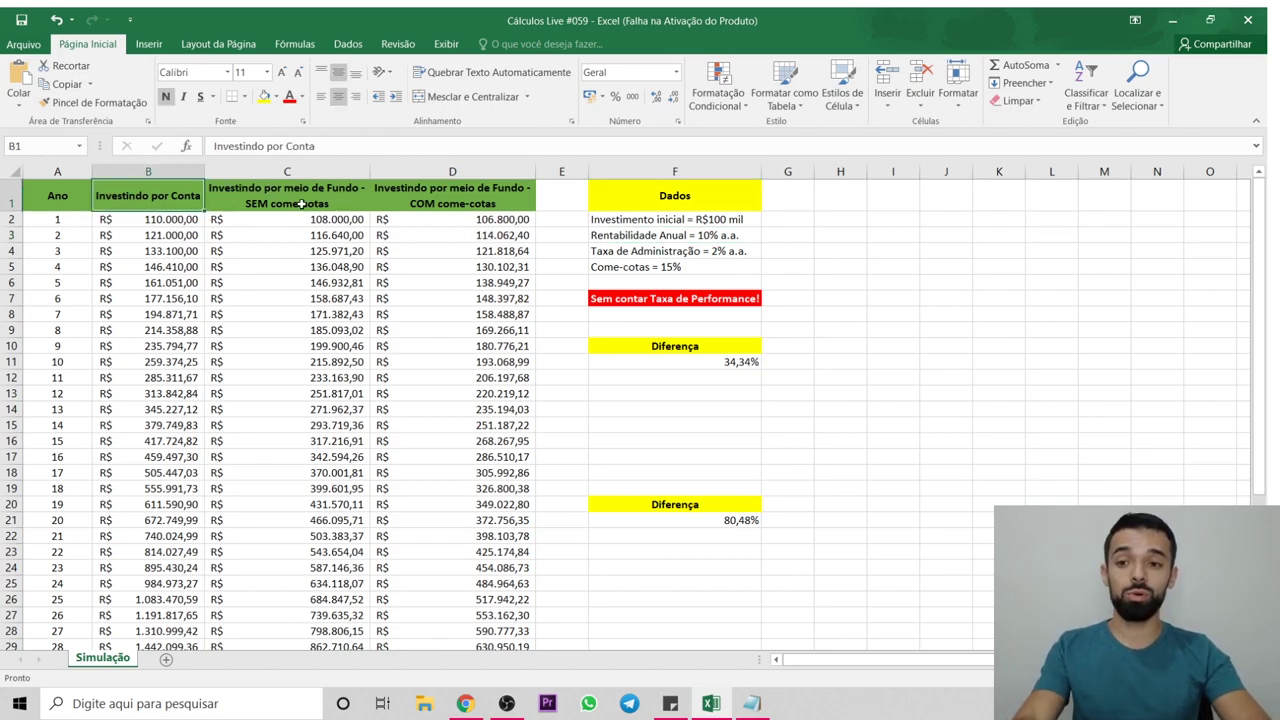
key(shift+Down)
key(shift+Up)
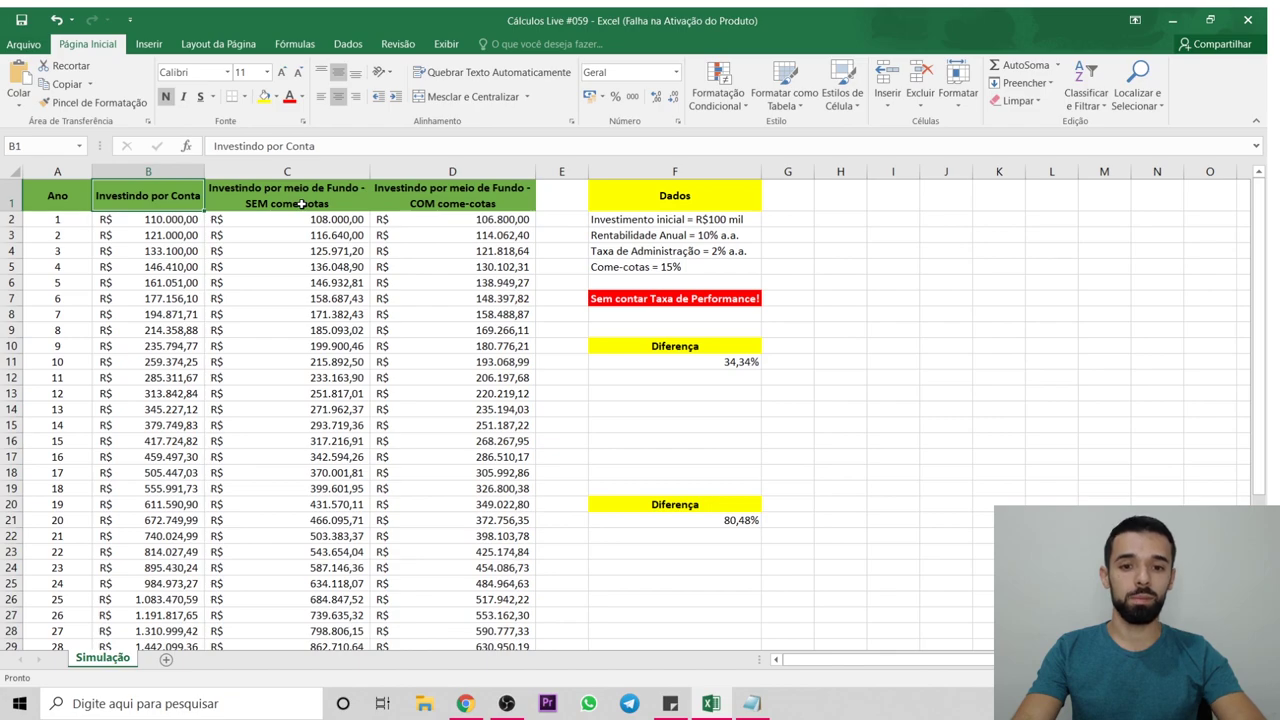
click(712, 237)
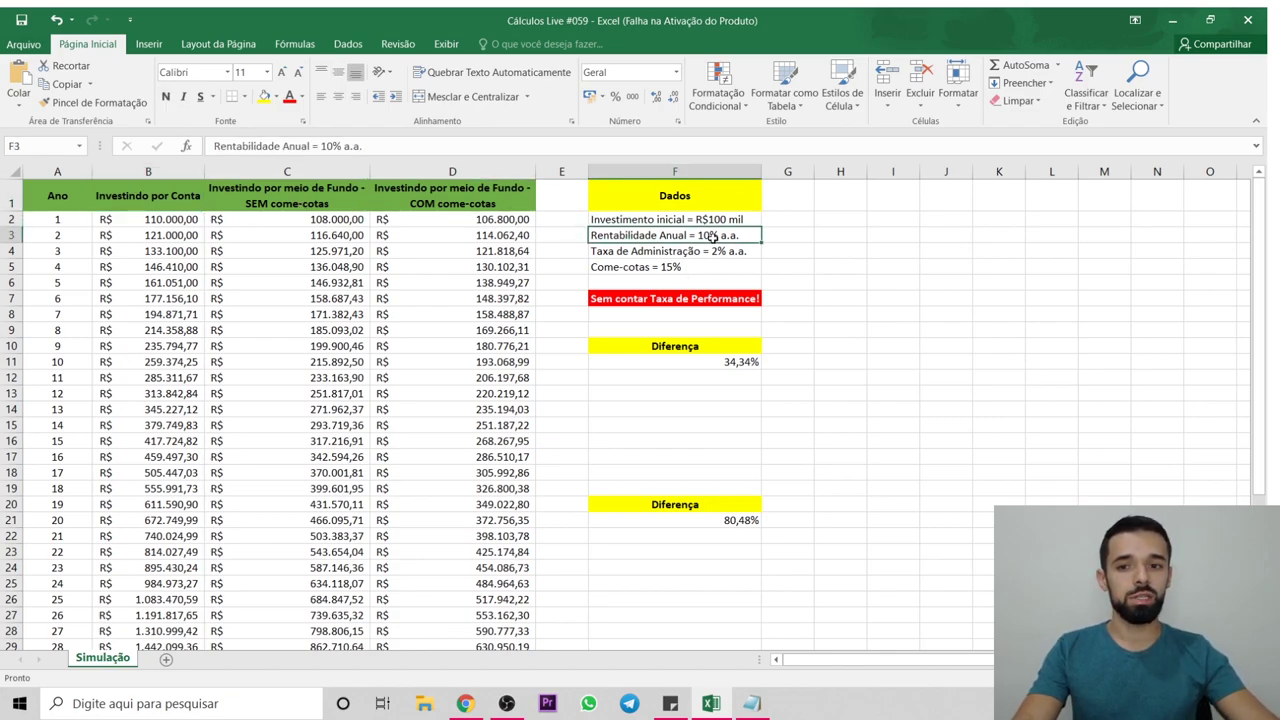
click(313, 199)
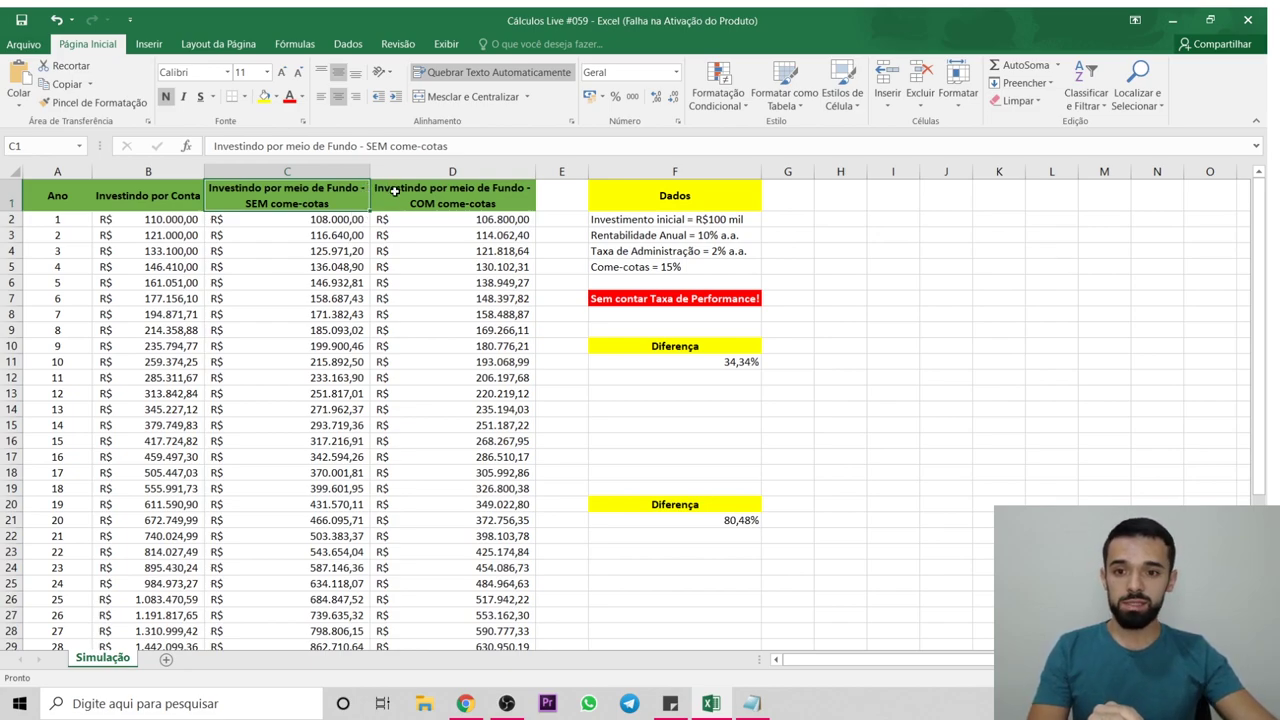
click(469, 195)
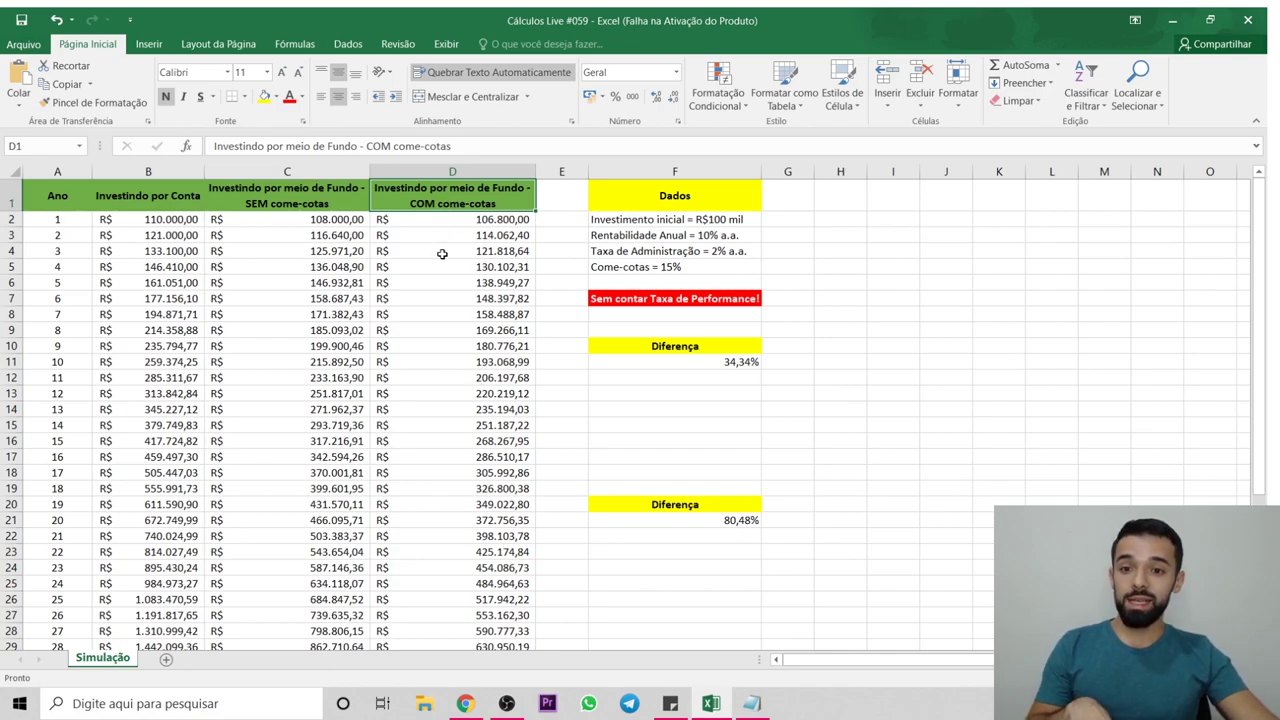
- Review the return, administration fee and come-cotas assumptions against the two fund columns, plus the performance fee note
click(731, 219)
click(733, 237)
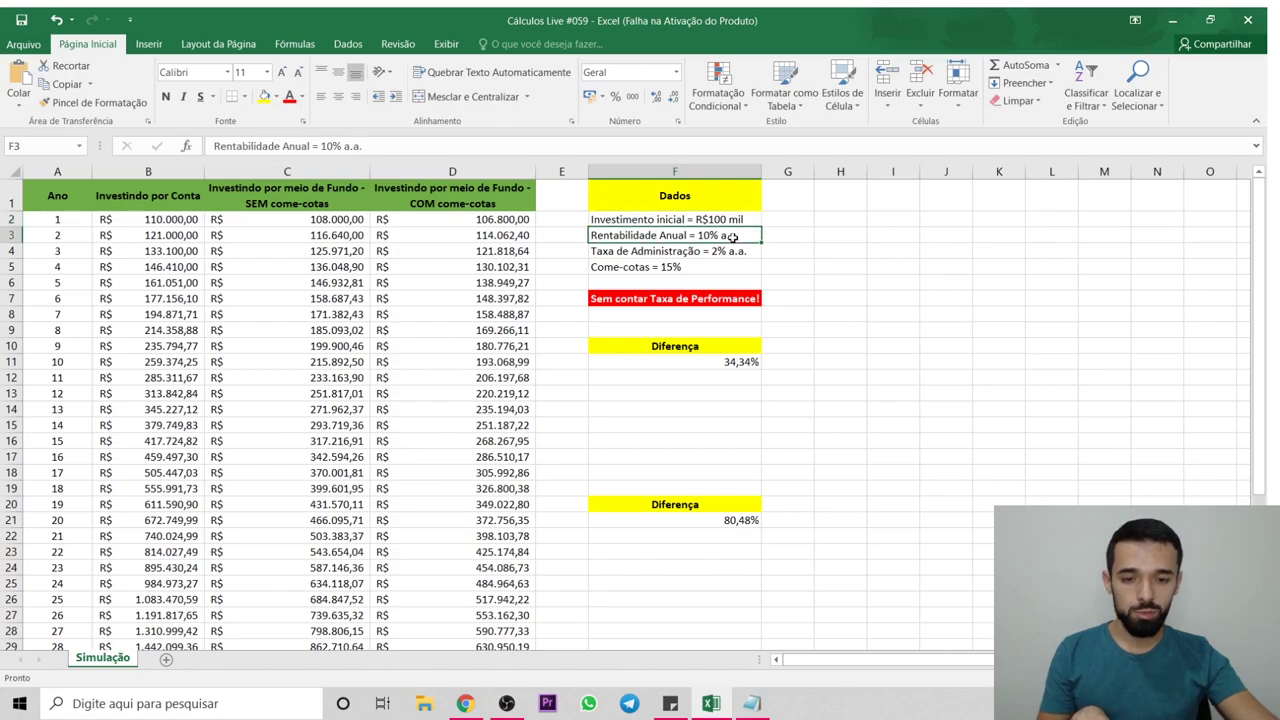
click(704, 252)
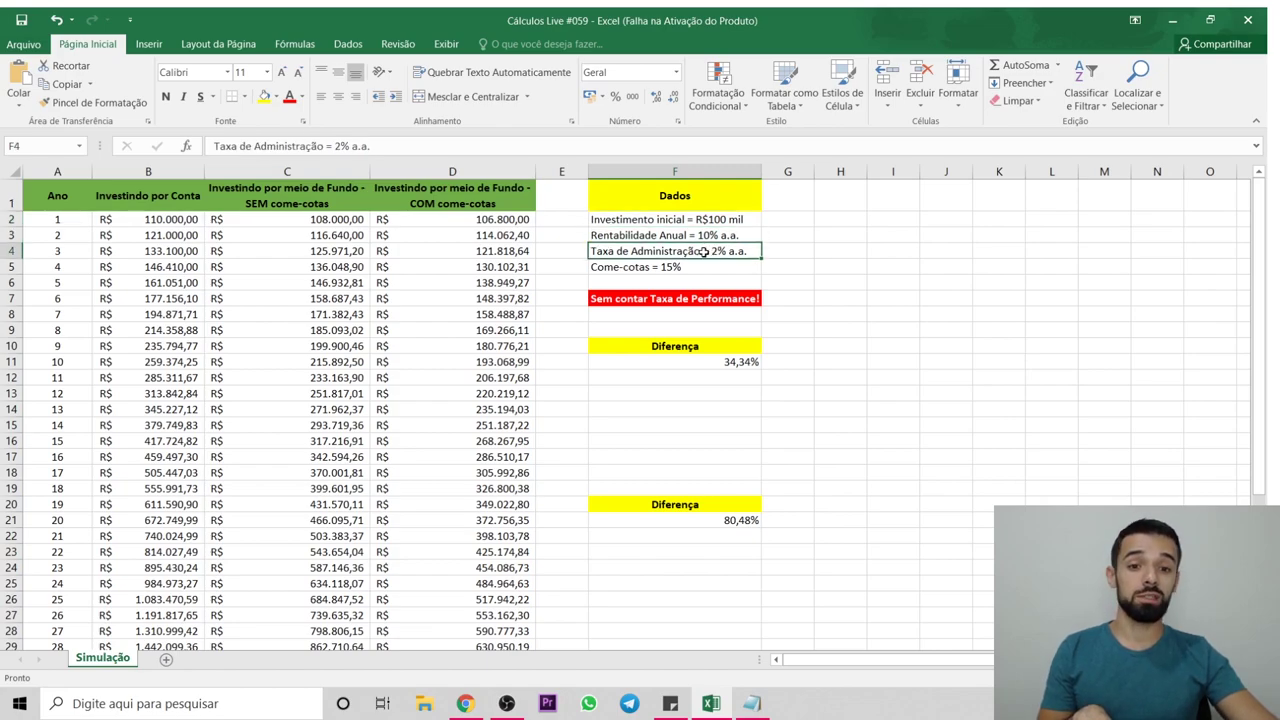
click(303, 195)
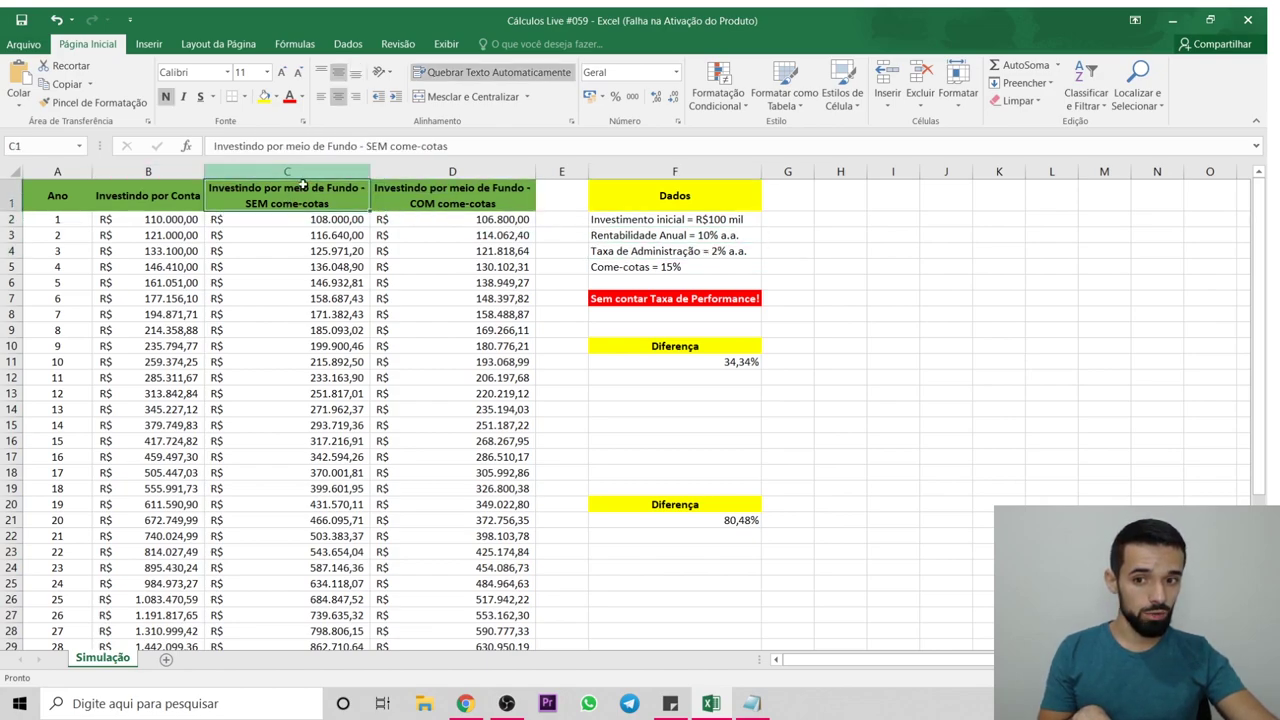
click(474, 208)
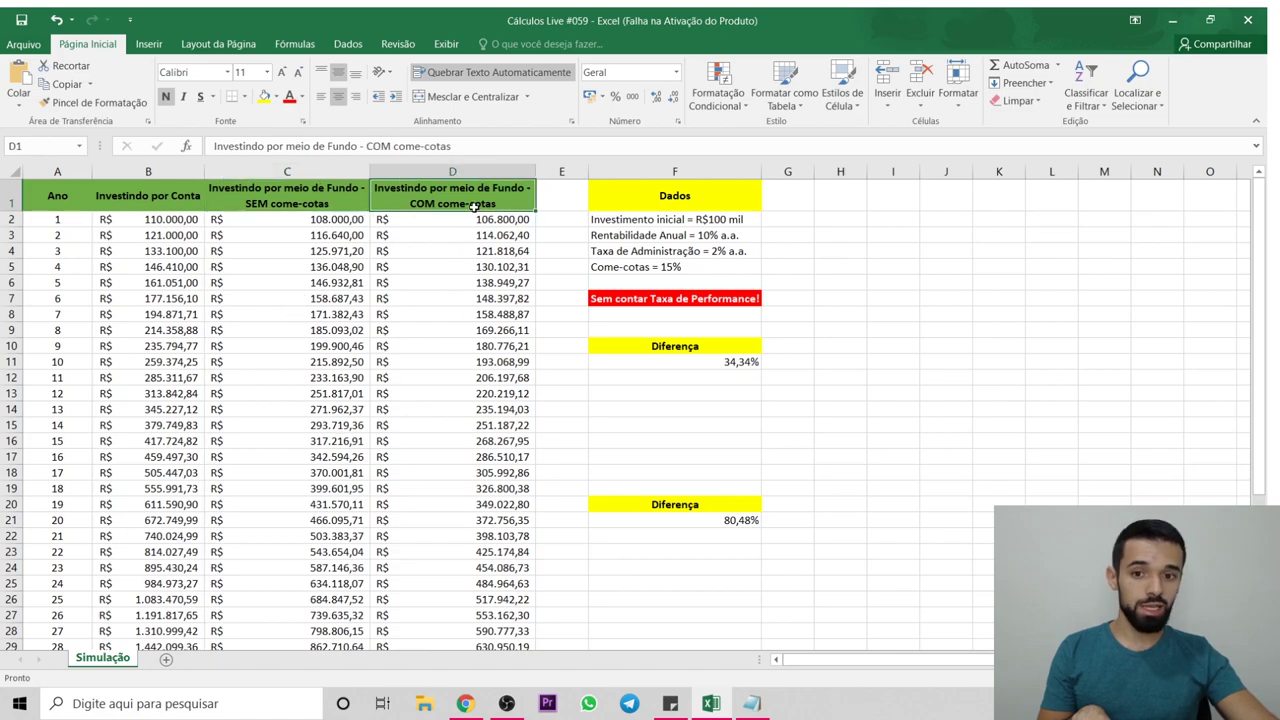
click(644, 267)
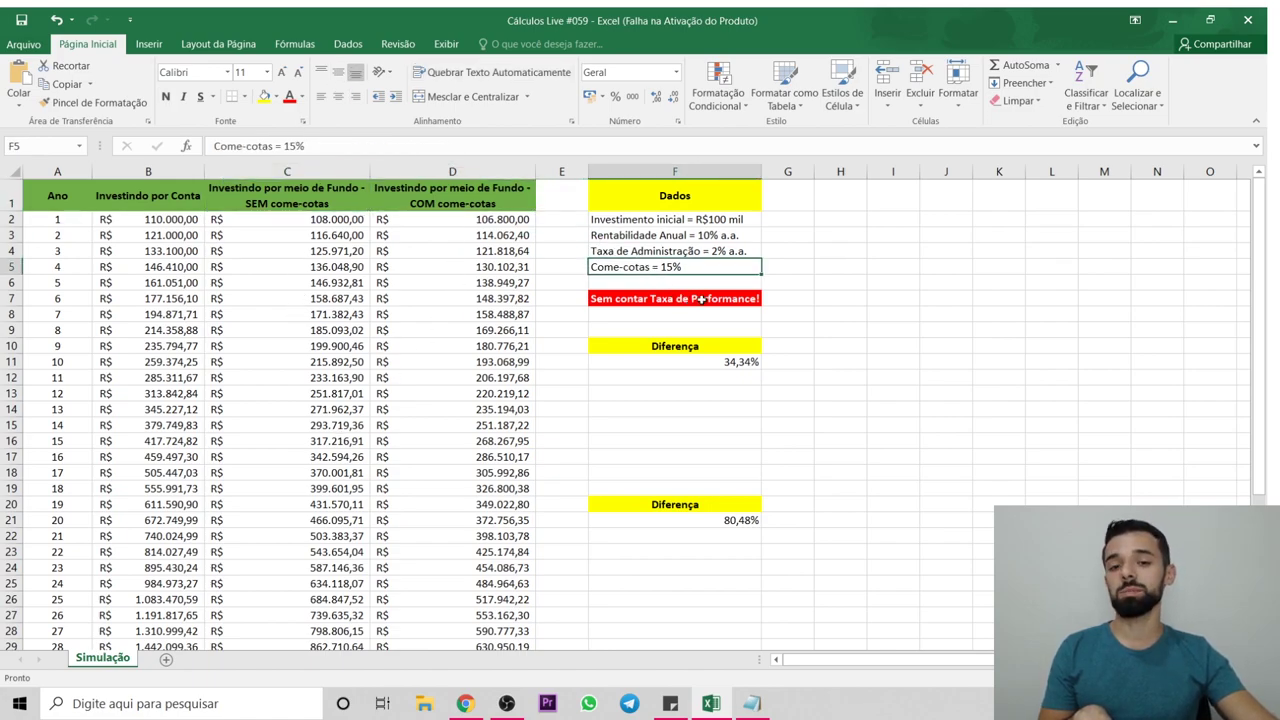
click(449, 203)
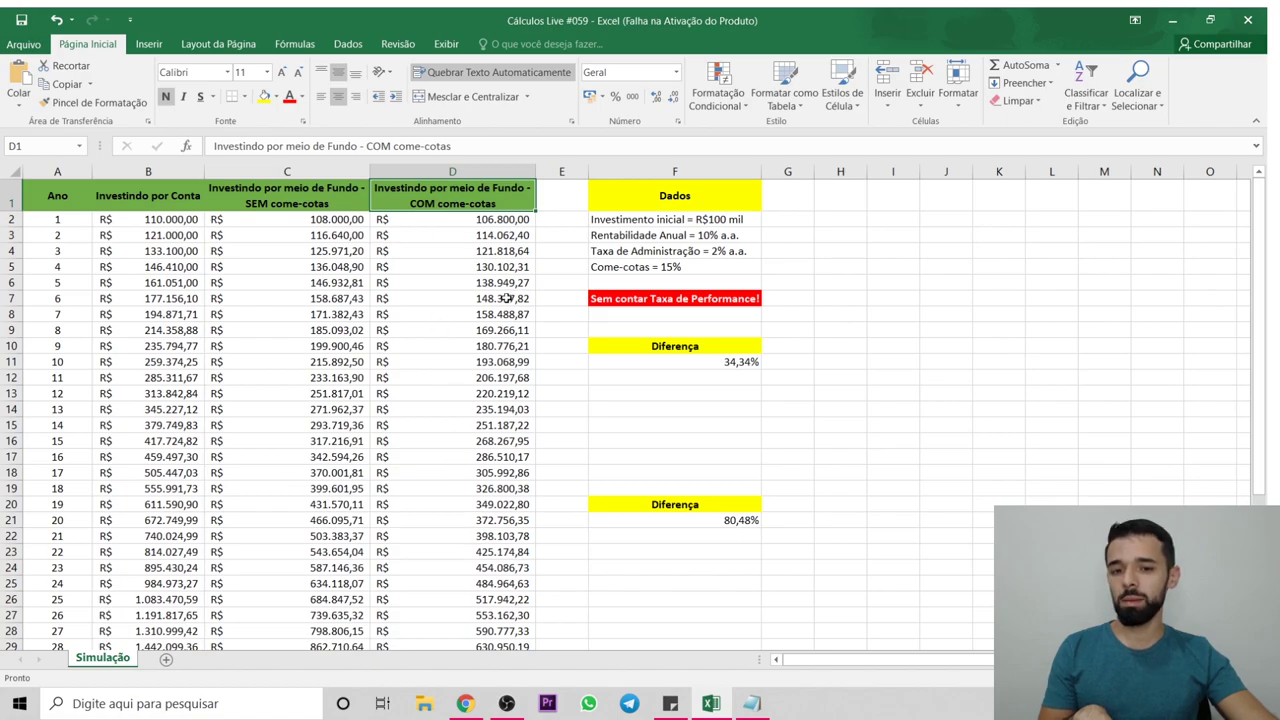
click(663, 298)
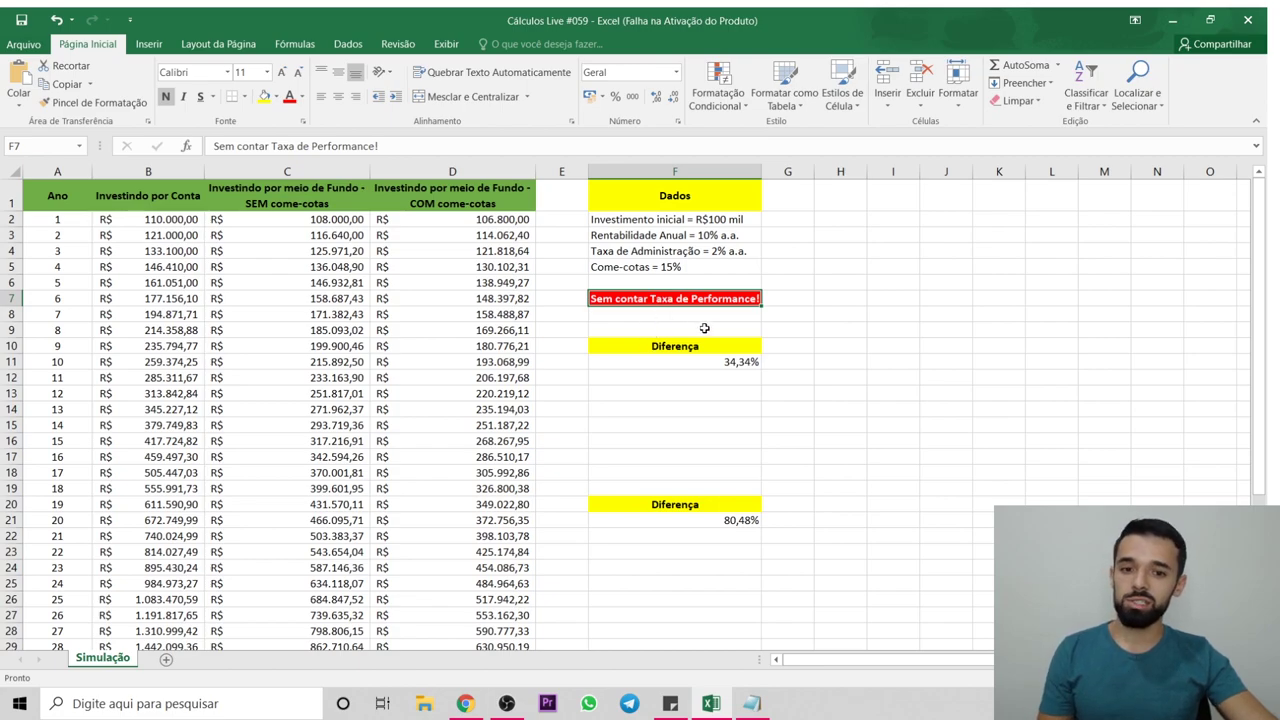
click(724, 314)
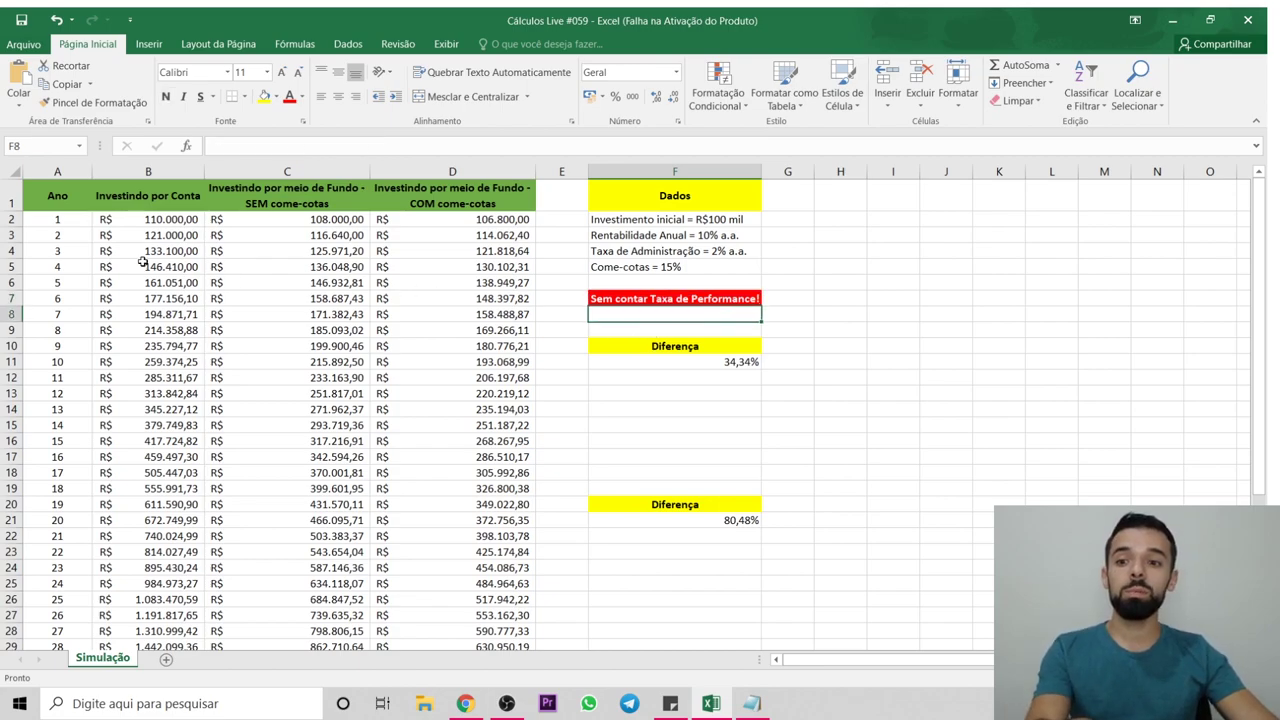
- Examine the year 1 own-account balance, compare the year 10 balances across the three scenarios, and check their percentage difference
click(190, 221)
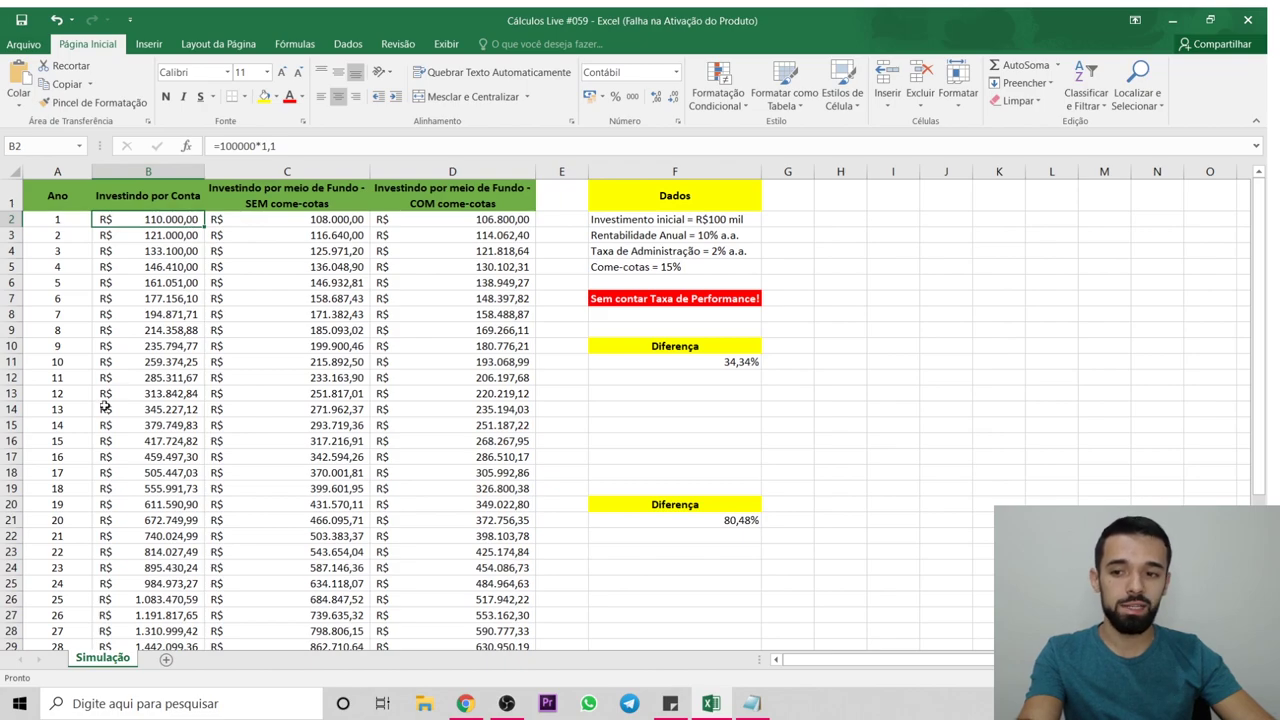
scroll(745, 372, down, 5)
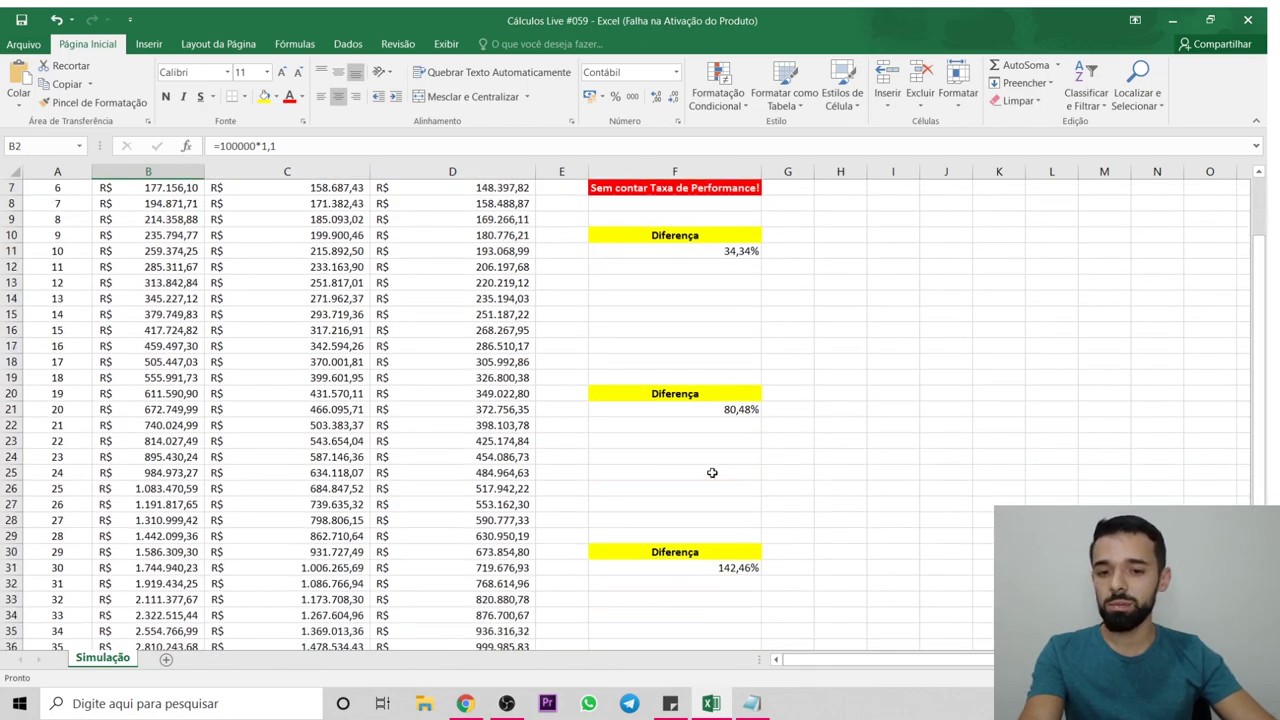
scroll(715, 462, up, 5)
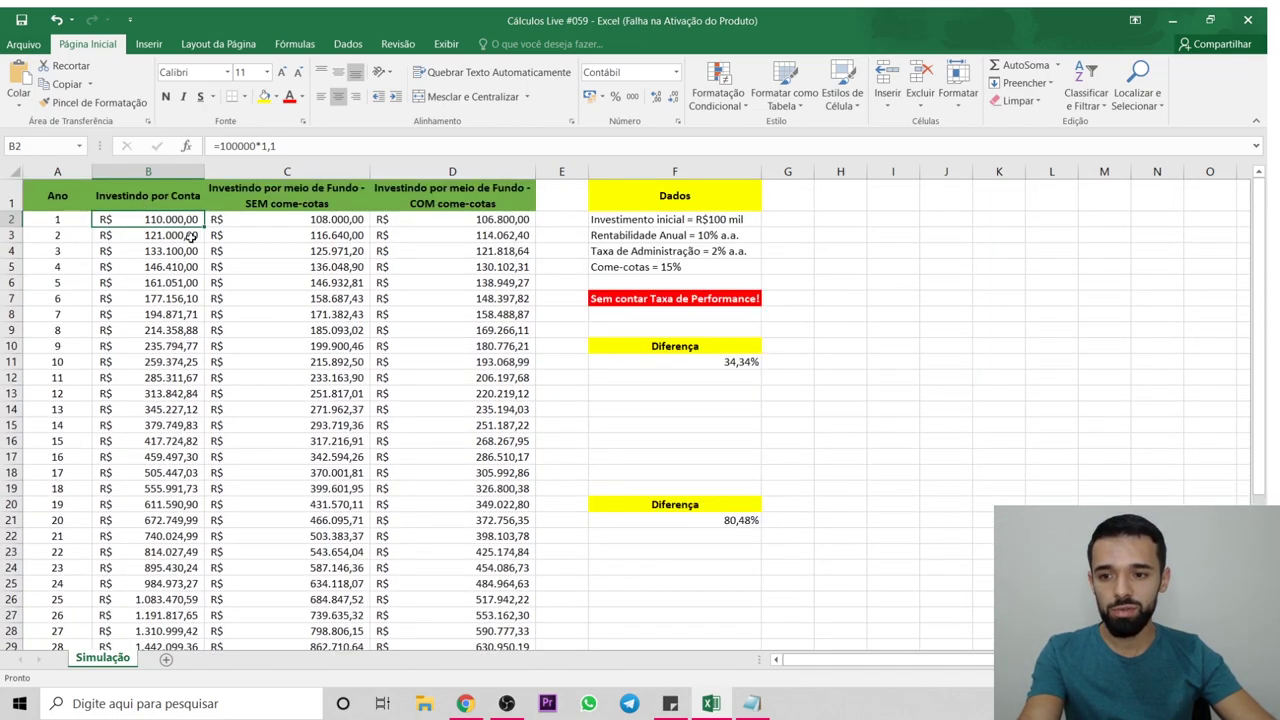
click(127, 365)
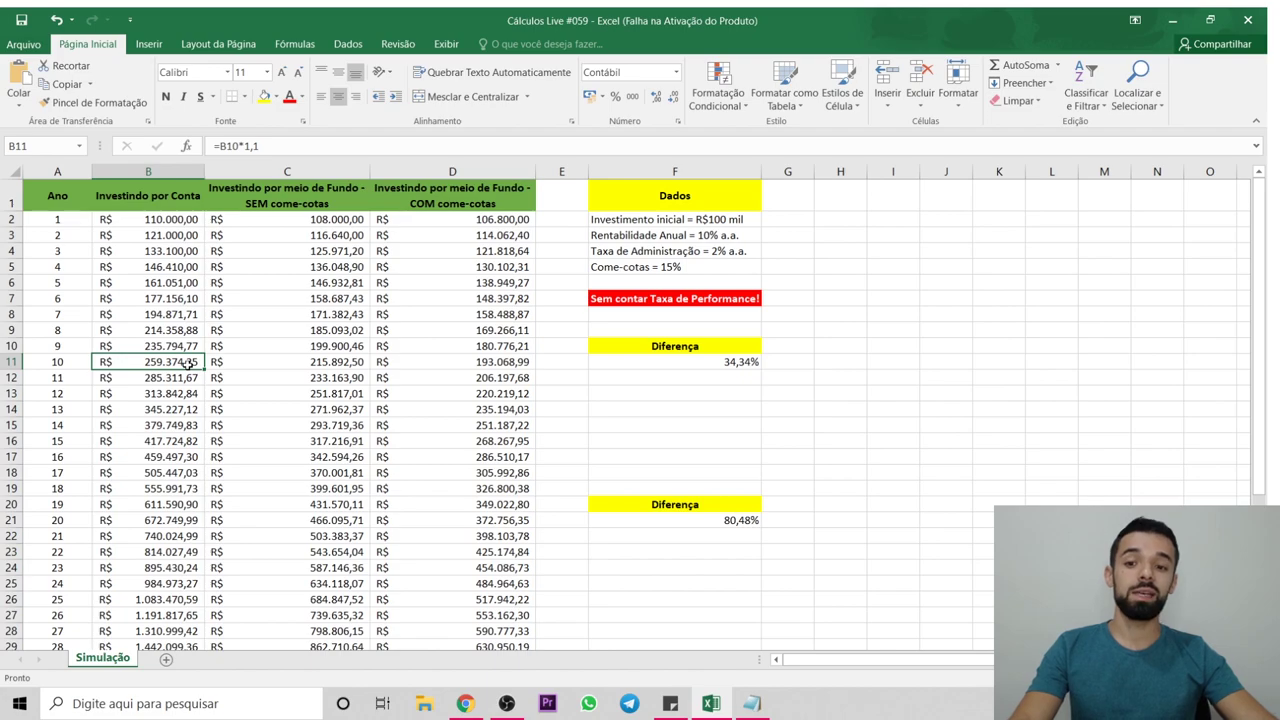
click(343, 367)
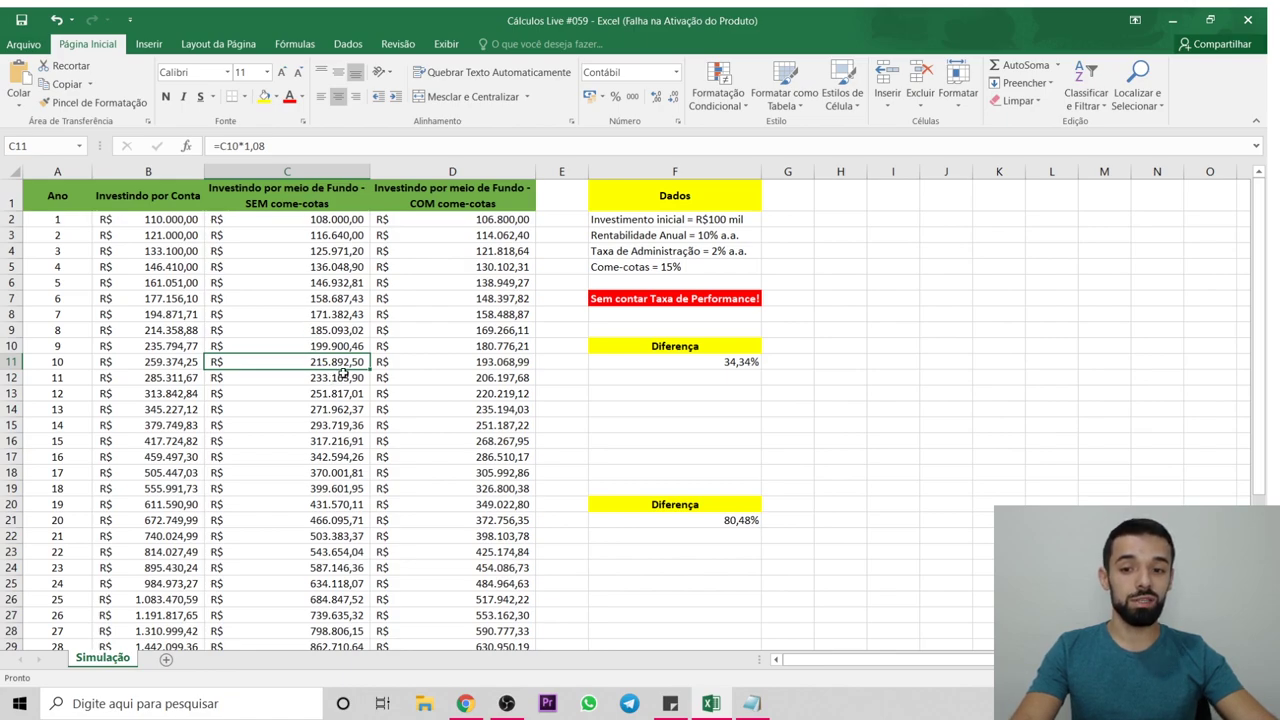
click(513, 366)
click(352, 366)
click(382, 364)
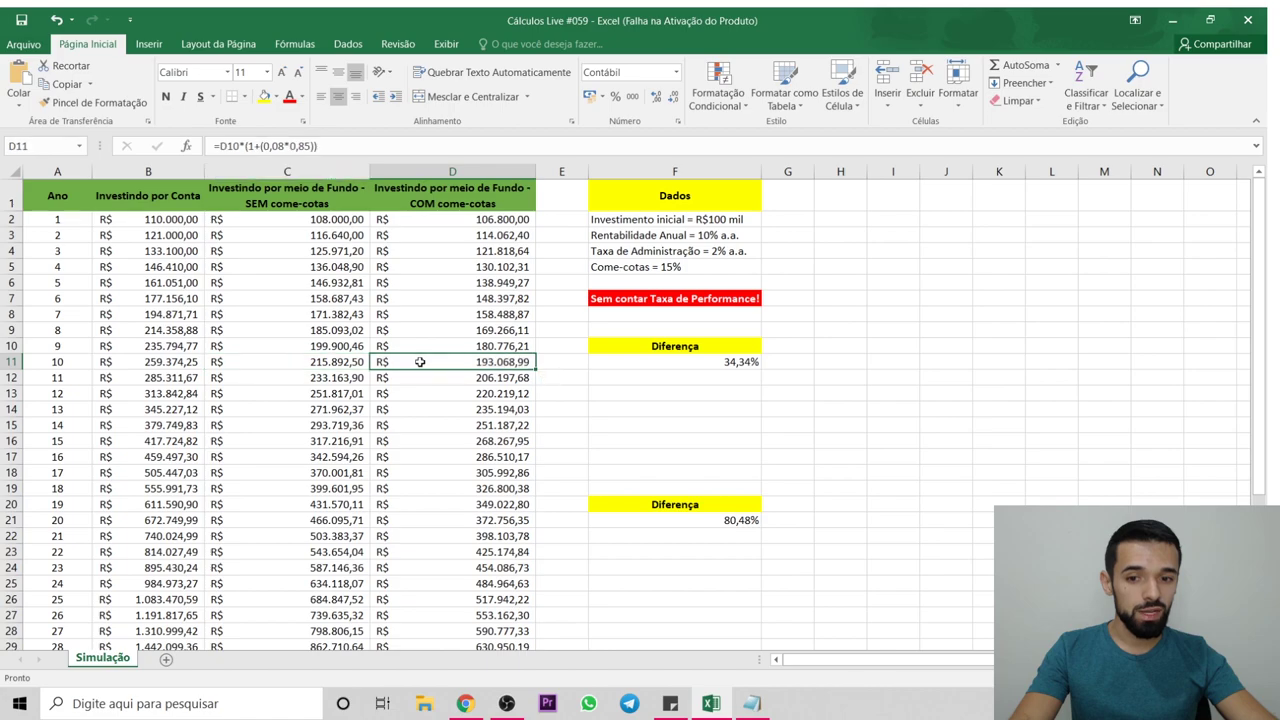
click(177, 366)
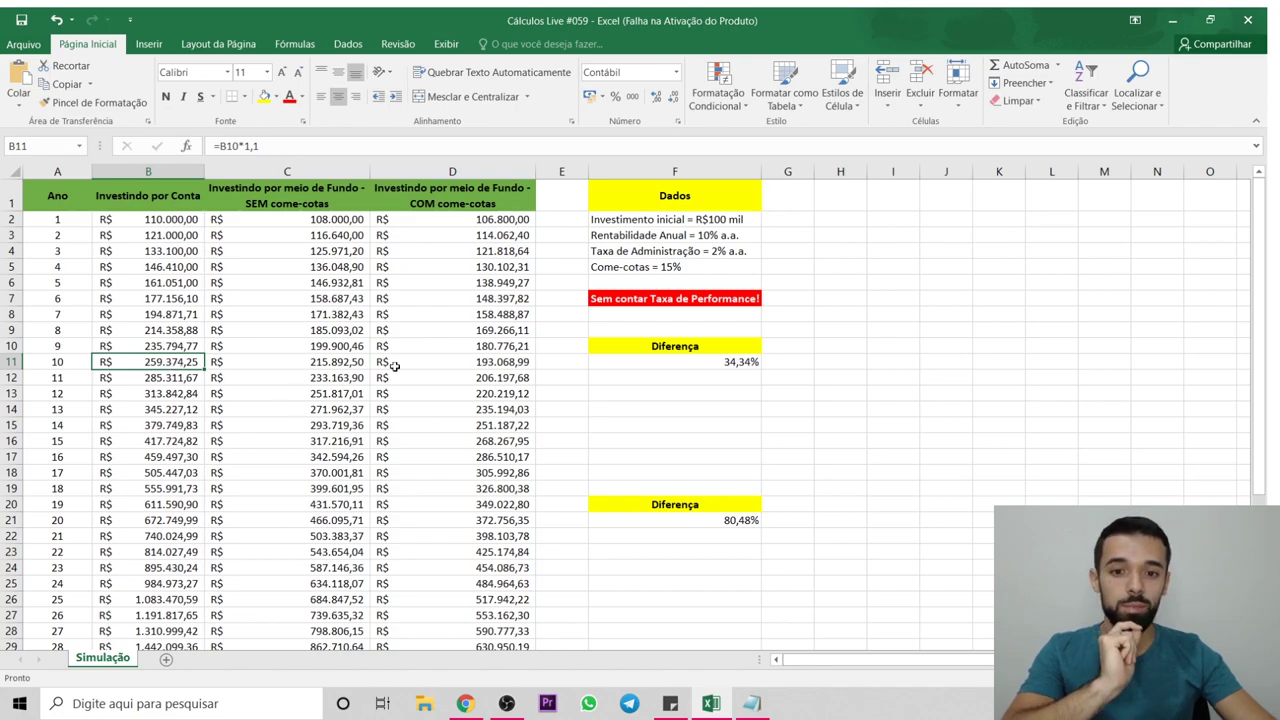
click(705, 253)
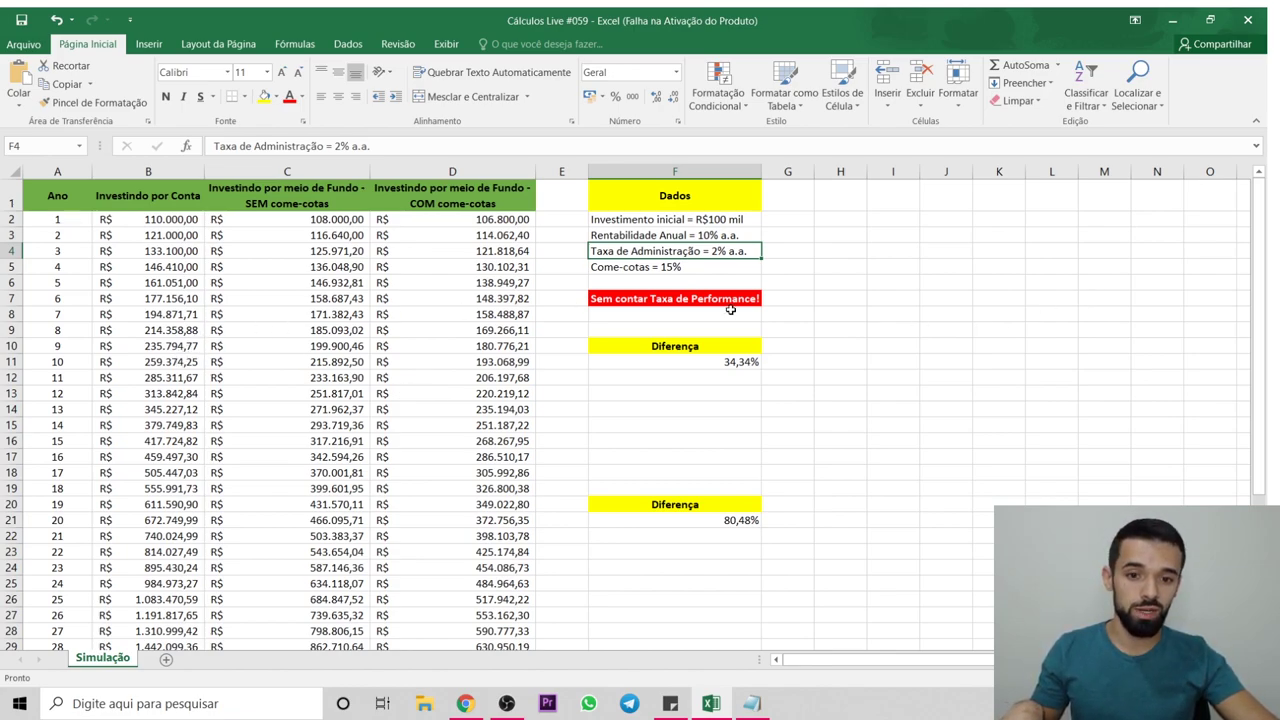
click(733, 368)
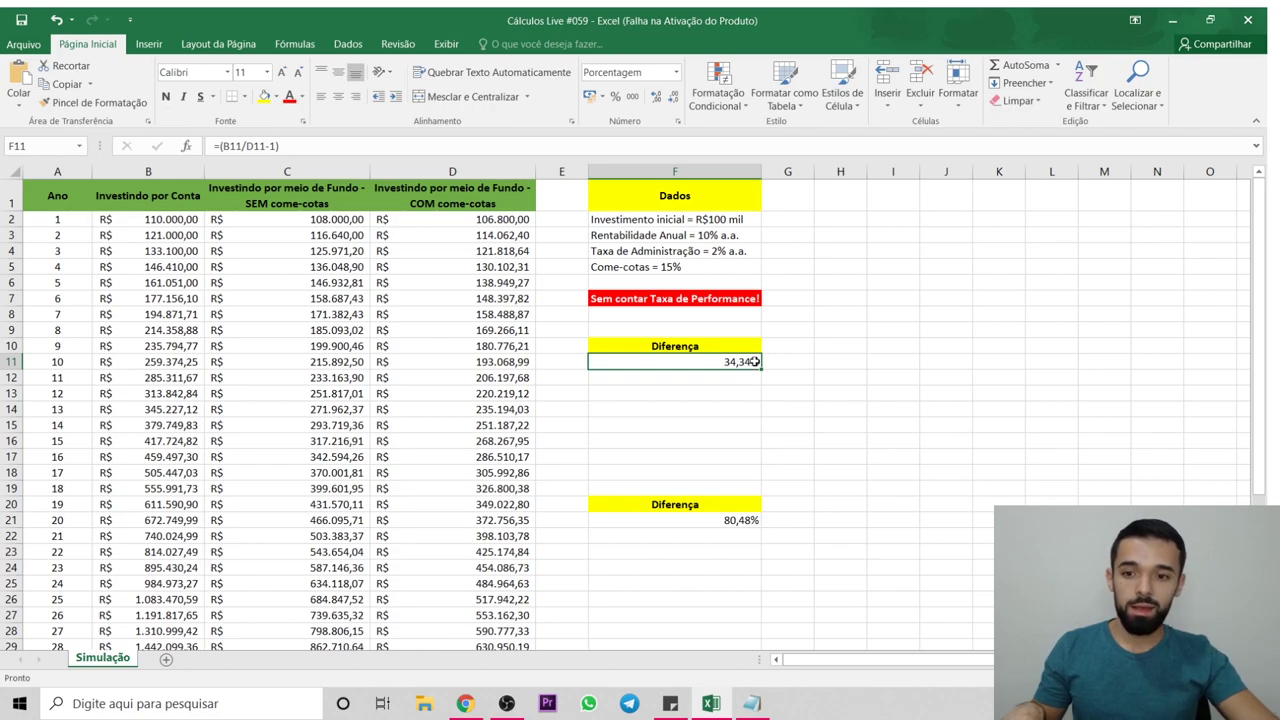
click(174, 366)
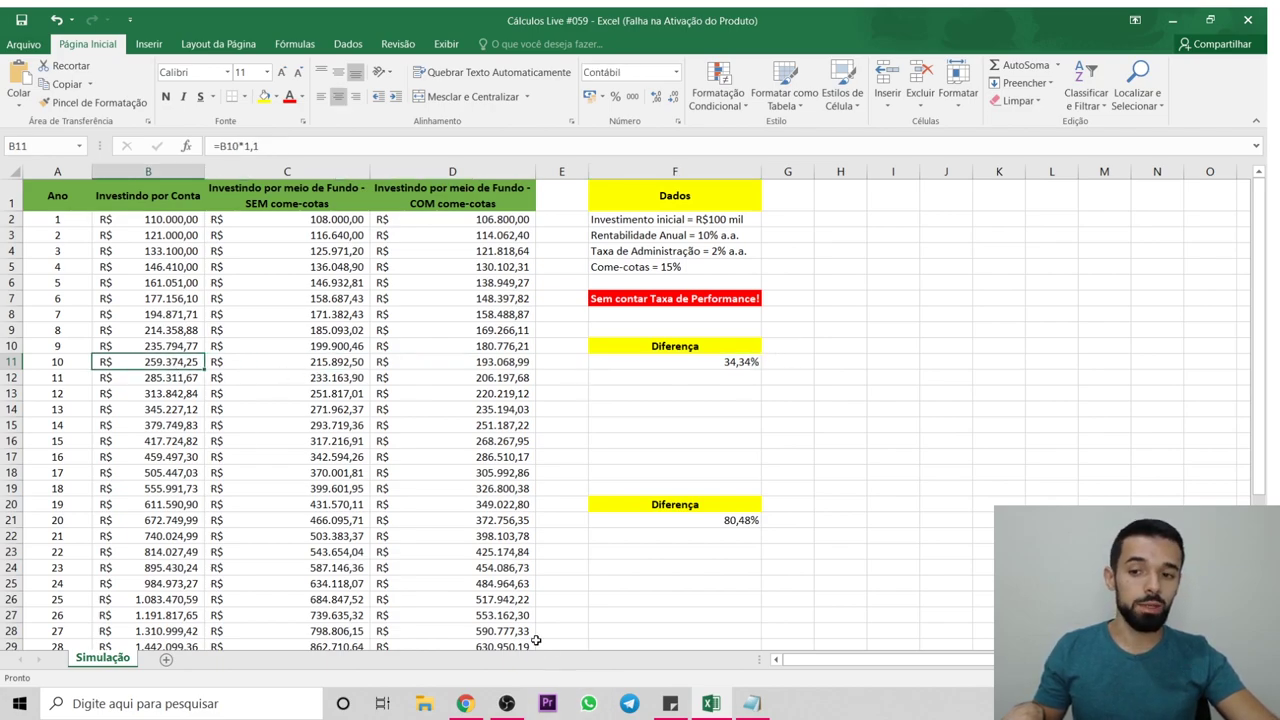
click(738, 365)
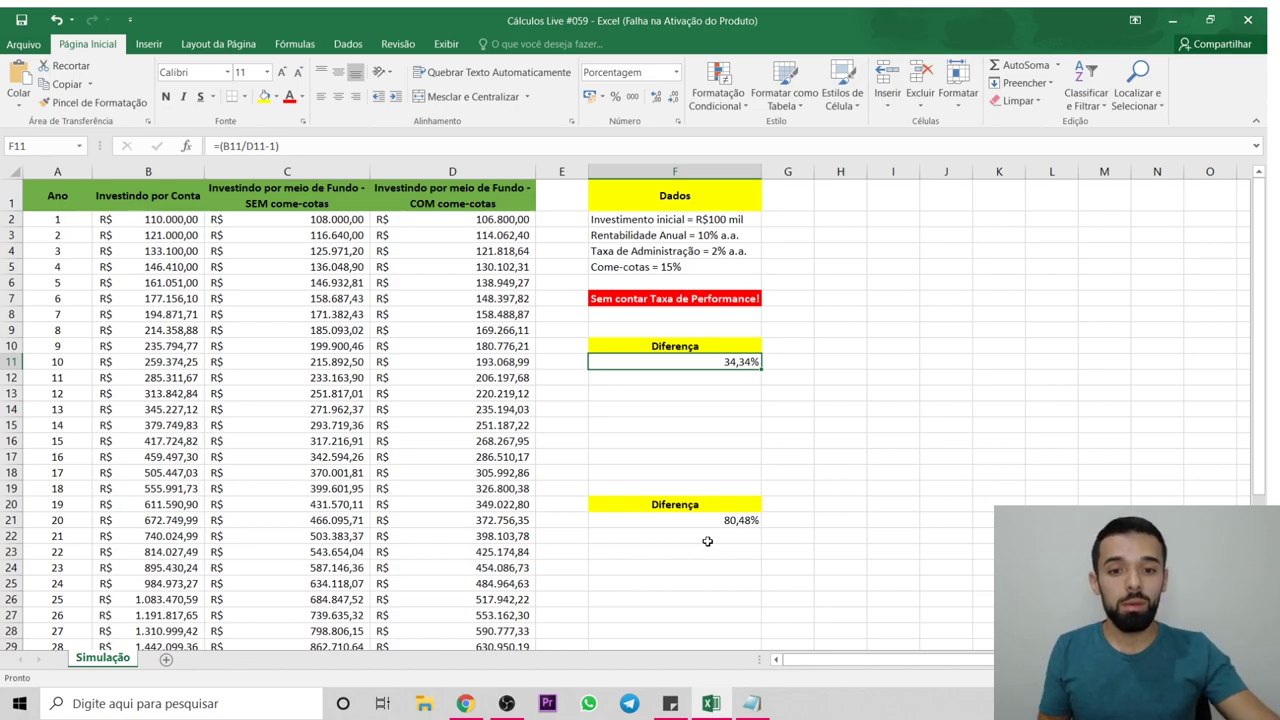
- Change the heading in F10 to "Diferença %" and add the heading "Dif R$" in G10
click(783, 351)
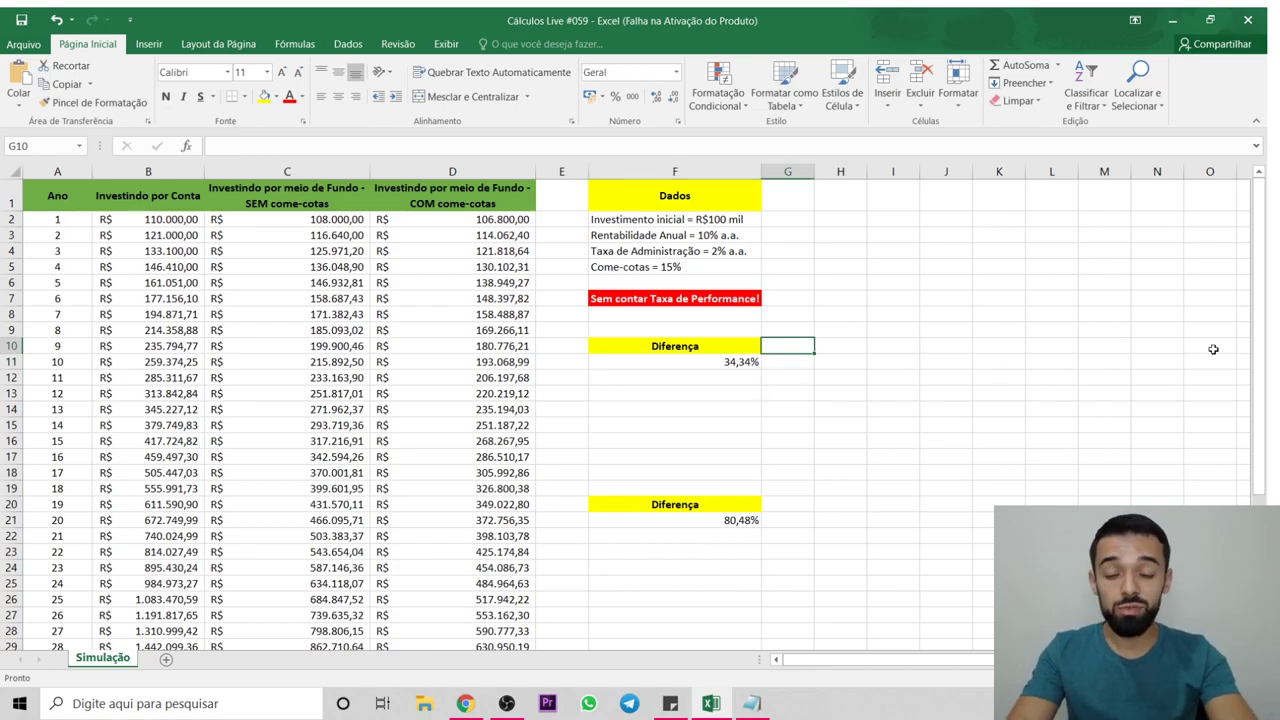
key(Left)
key(F2)
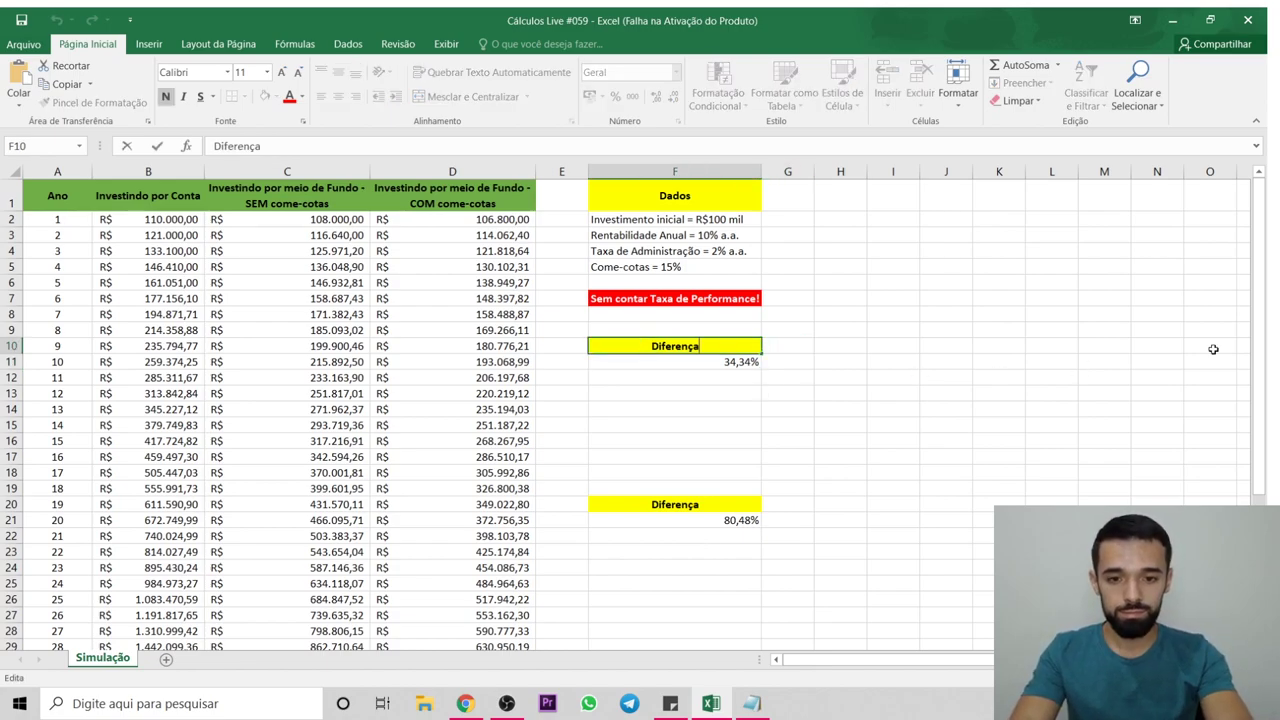
text(%)
key(Tab)
text(D)
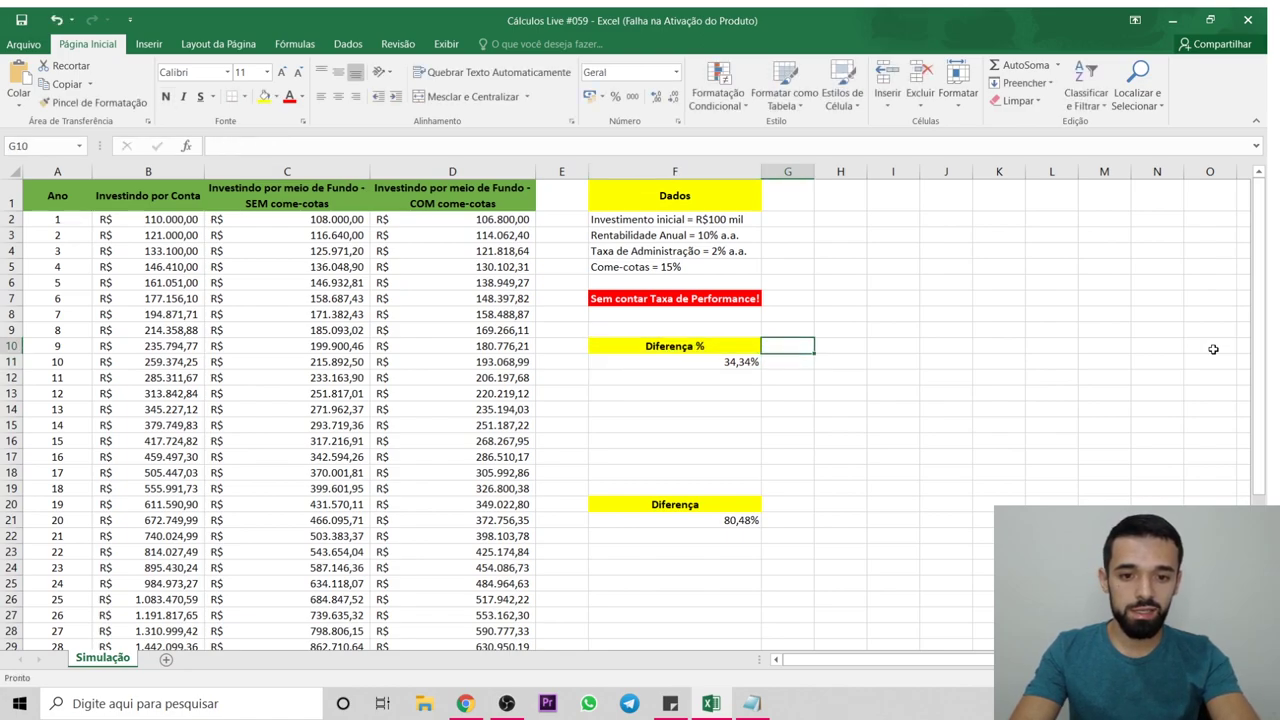
text(if R$)
key(Return)
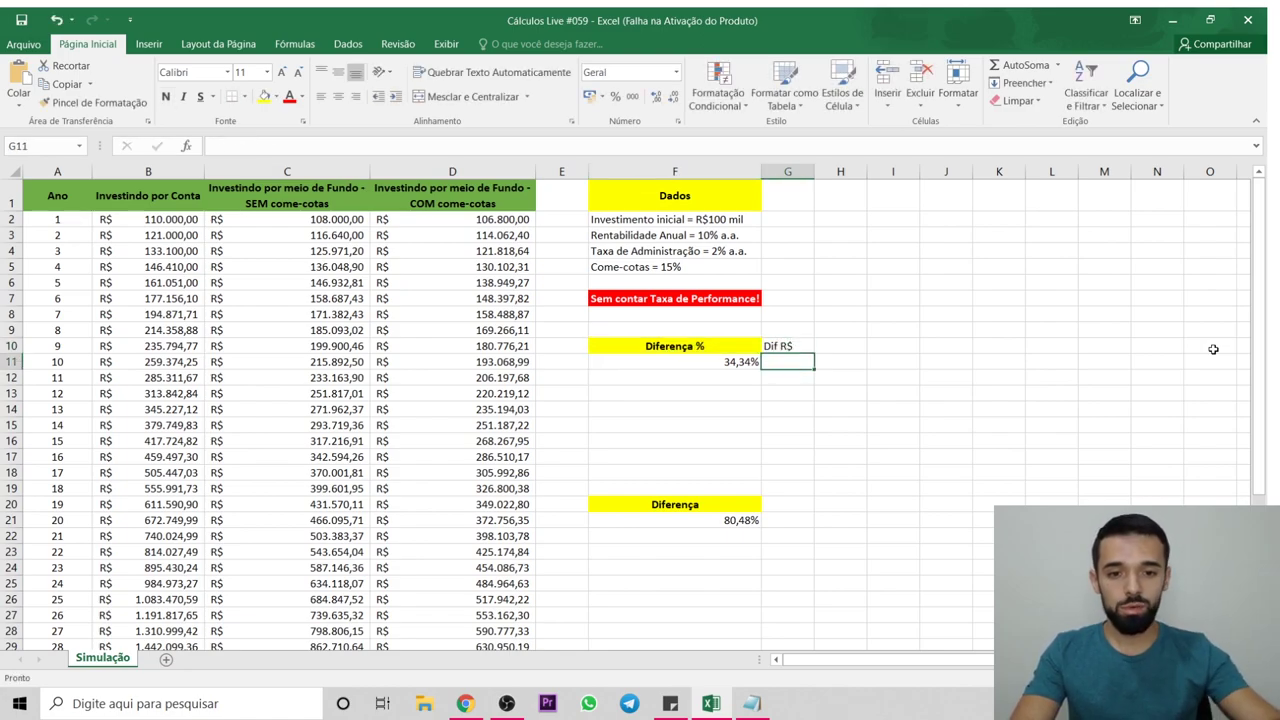
- Enter the formula =B11-D11 in G11 for the year 10 difference between investing on one's own and the come-cotas fund
text(=)
key(Left)
key(Left)
key(Left)
key(Left)
key(Left)
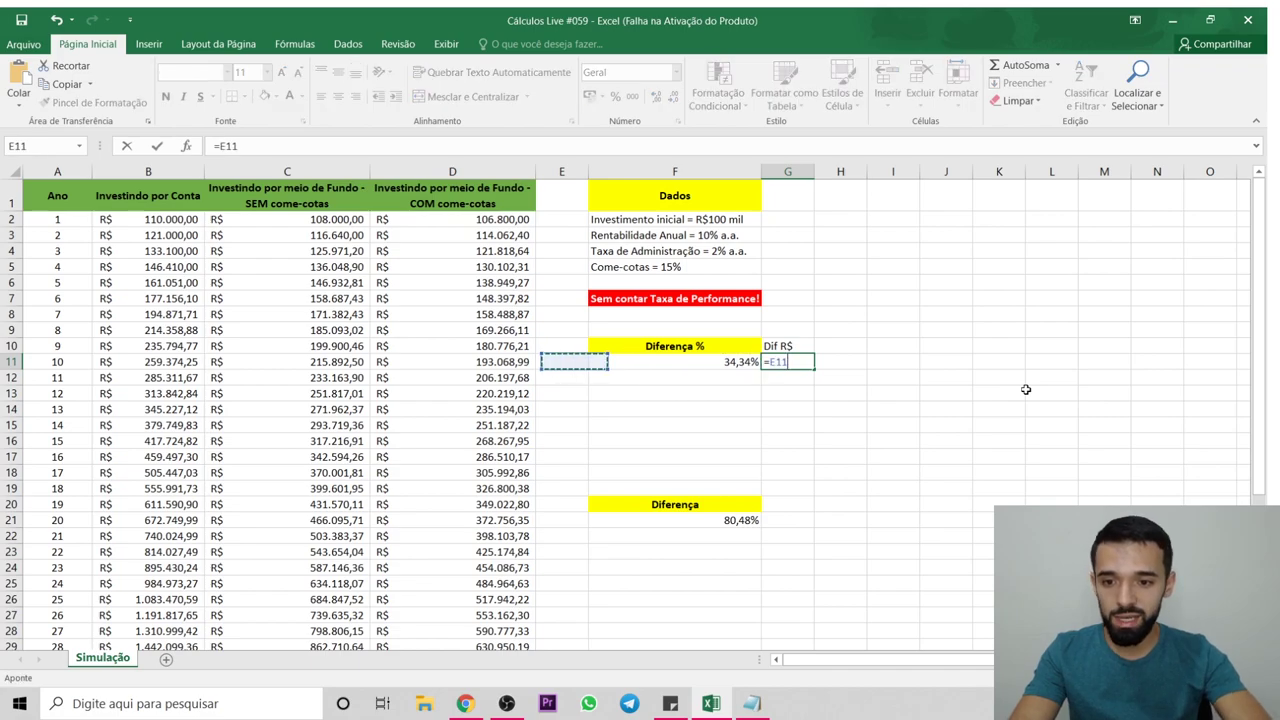
text(-)
key(Right)
key(Right)
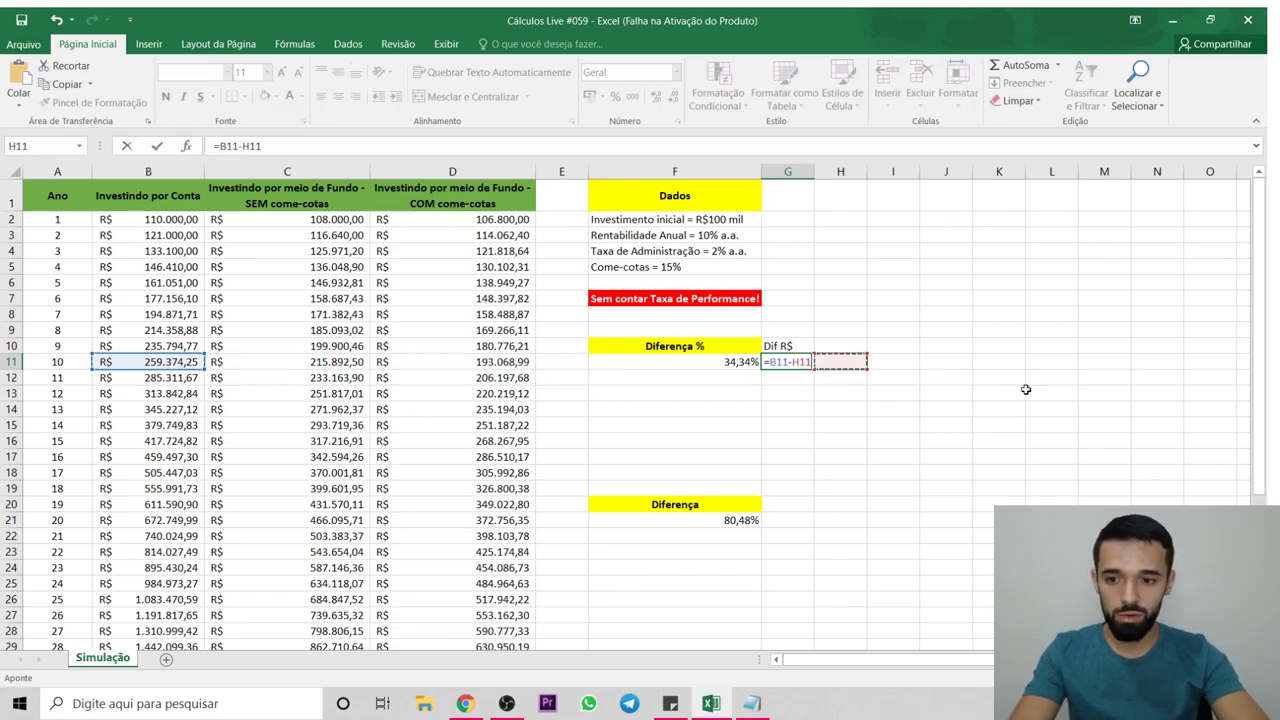
key(Left)
key(Left)
key(Left)
key(Left)
key(Left)
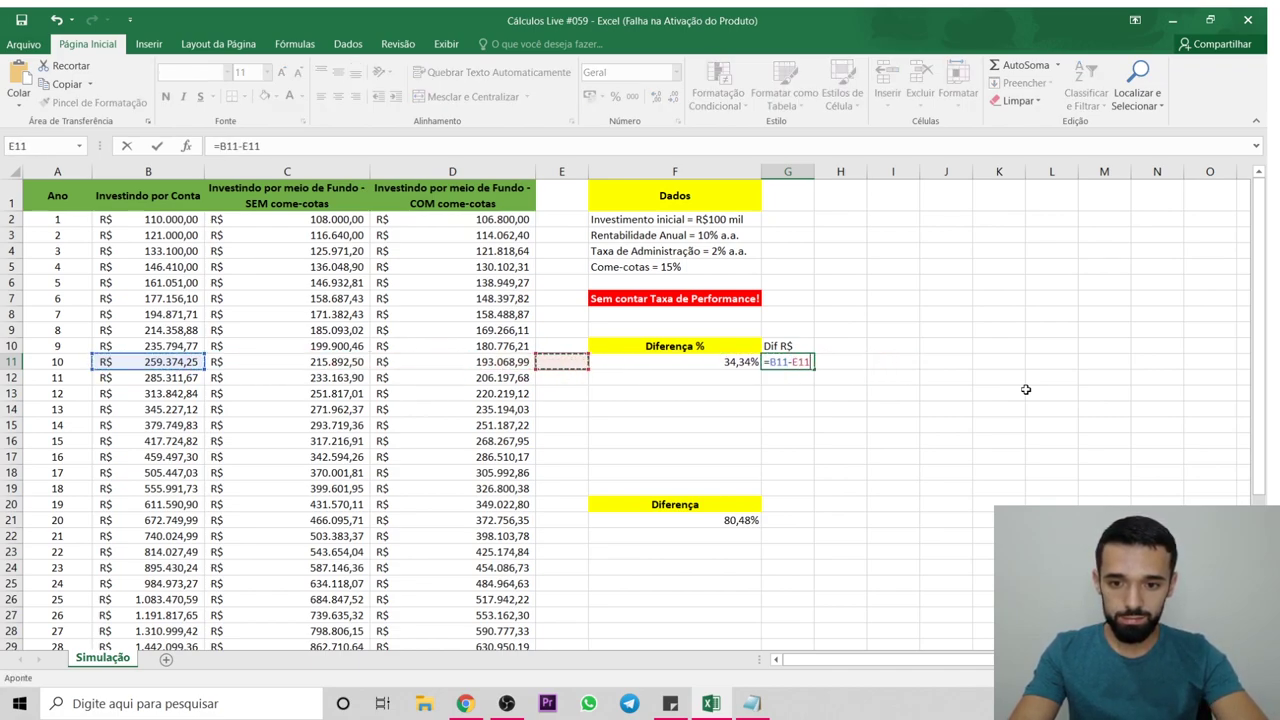
key(Return)
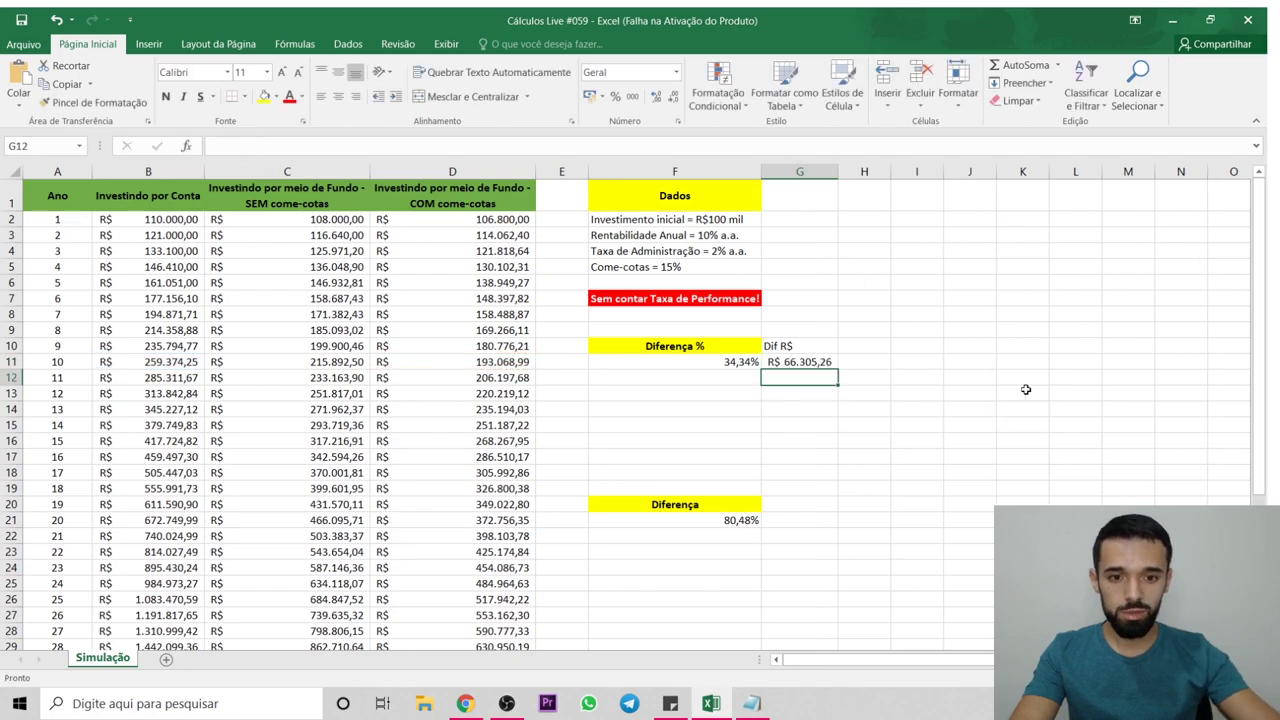
- Center the "Dif R$" heading in G10, make it bold and give it a green fill
click(804, 345)
click(338, 96)
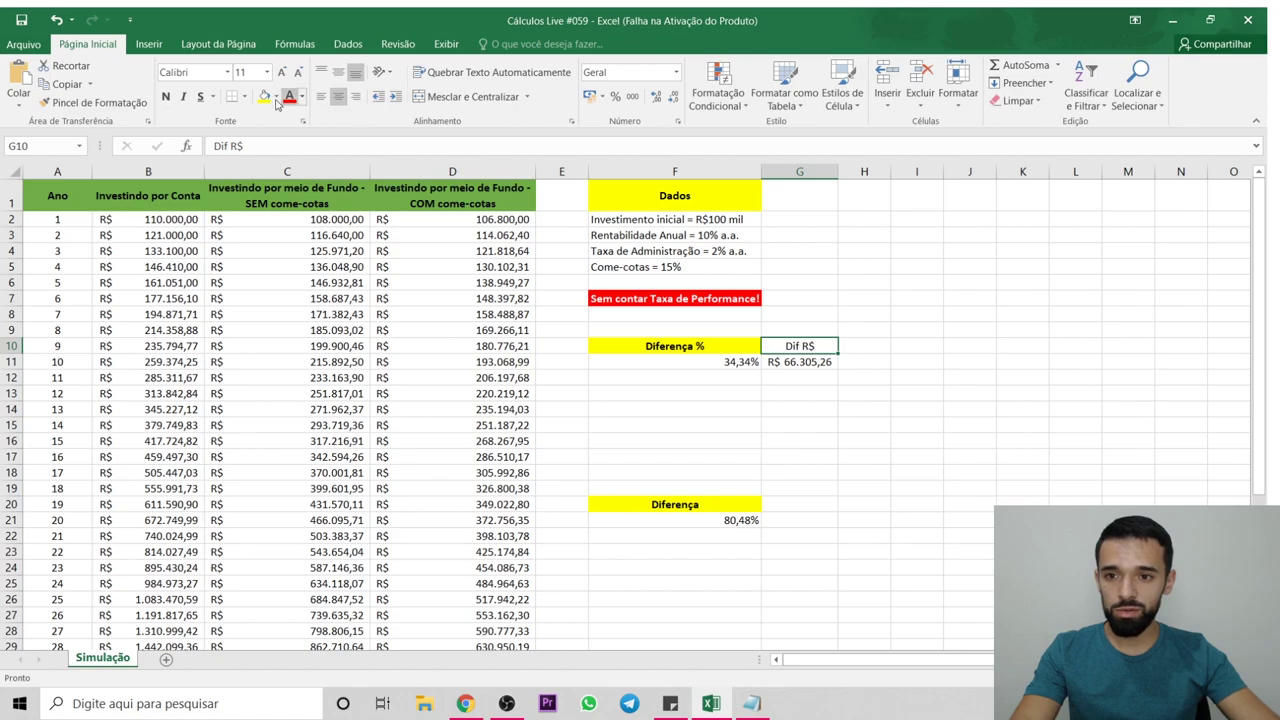
click(276, 97)
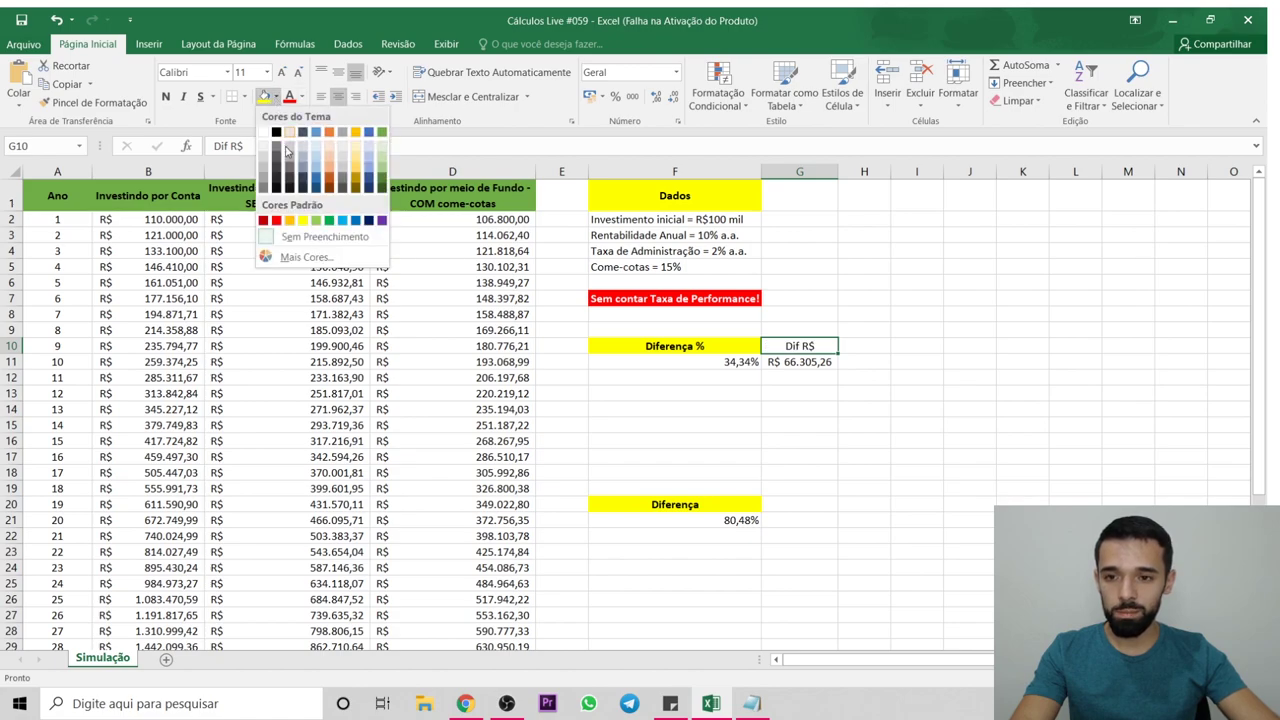
click(330, 222)
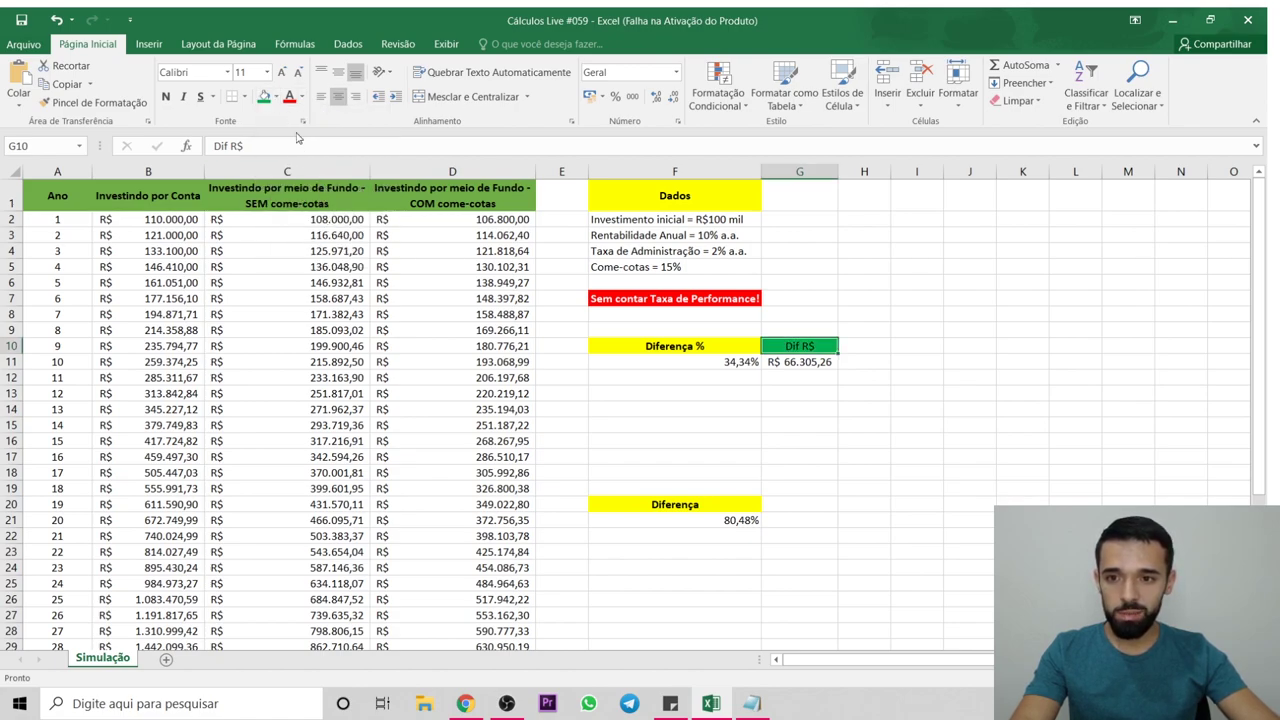
- Copy the "Dif R$" heading and difference formula from G10:G11 to G20:G21, and autofit the width of column G
drag(800, 345, 800, 362)
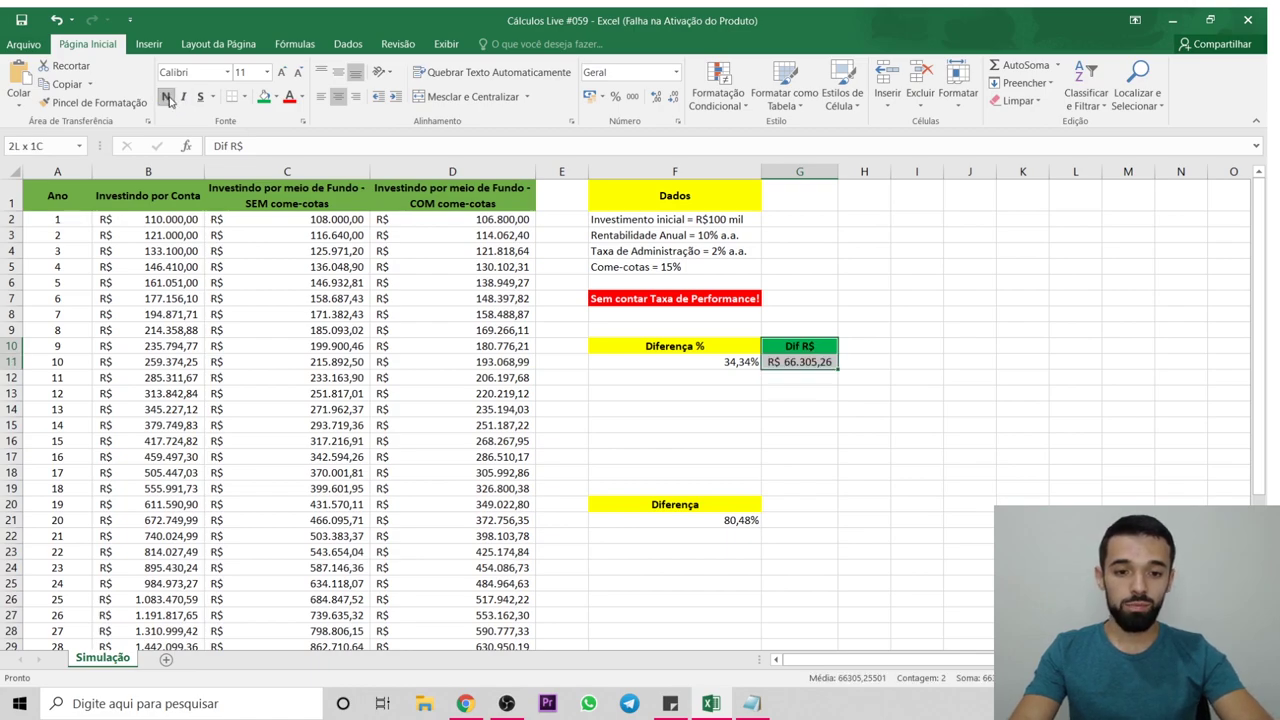
key(ctrl+c)
click(791, 511)
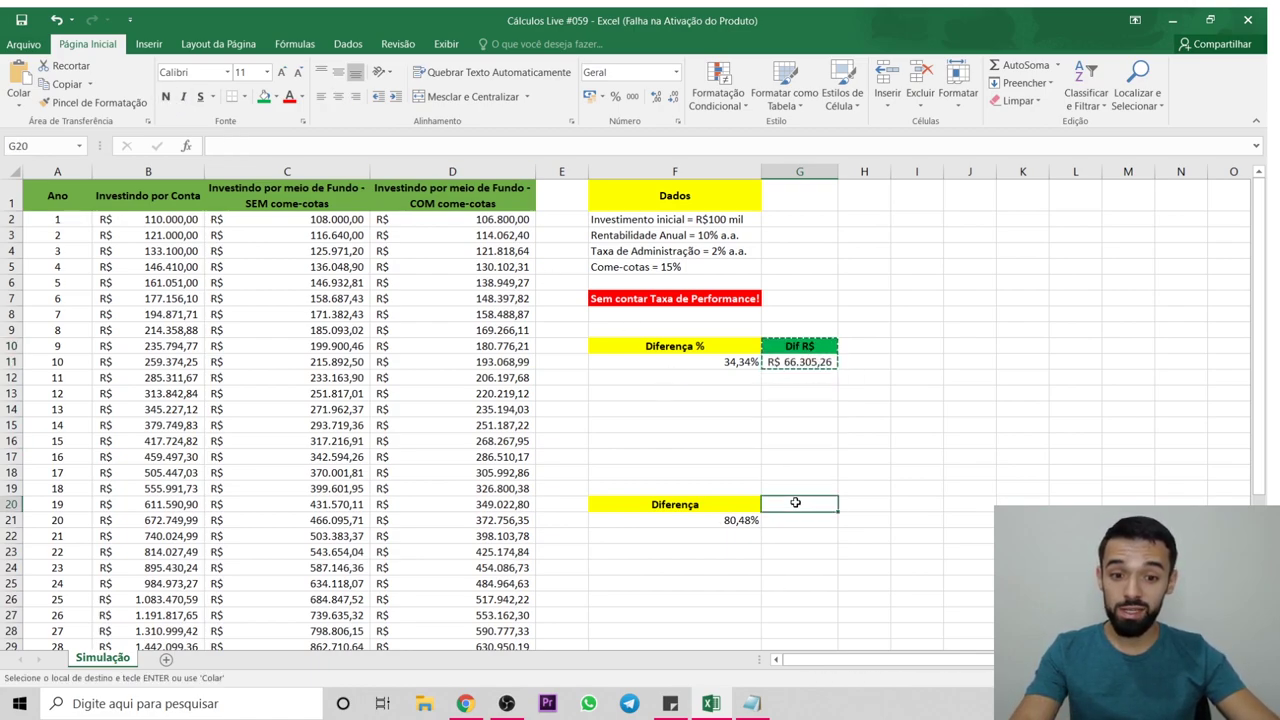
key(ctrl+v)
click(820, 365)
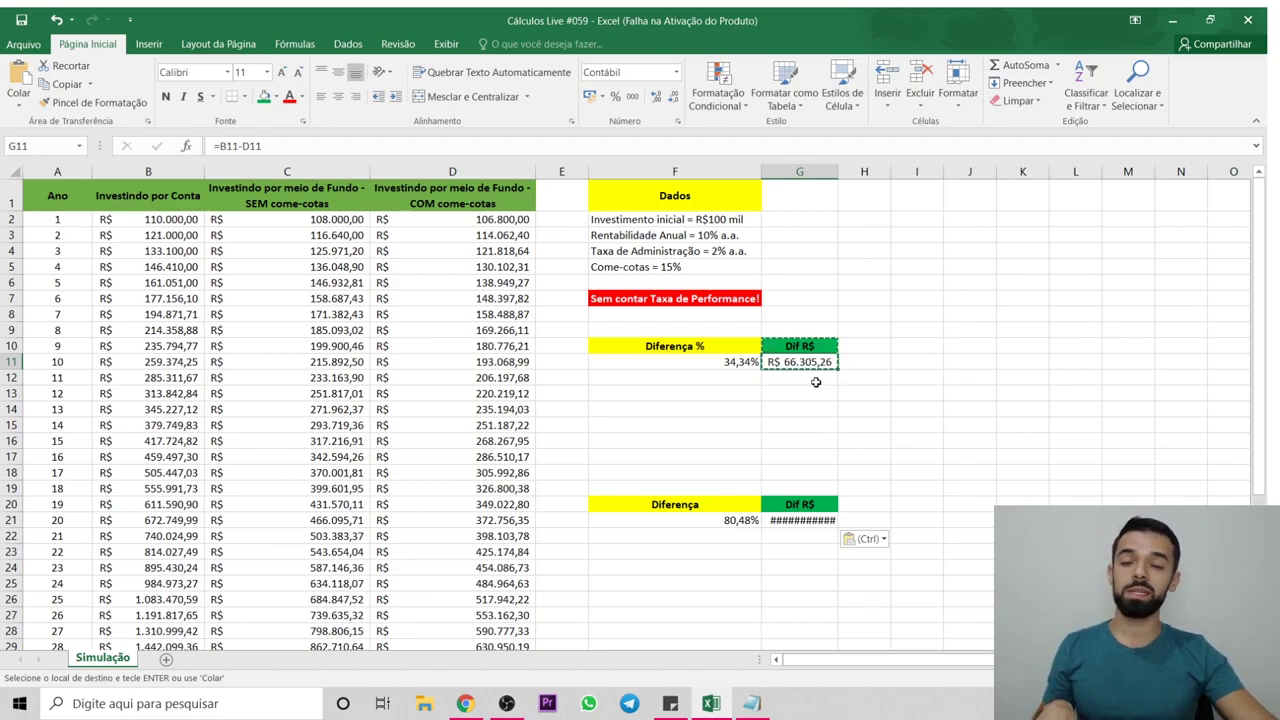
double_click(838, 171)
- Compare the year 20 balances across the three scenarios and check their percentage difference in F21
scroll(847, 451, down, 1)
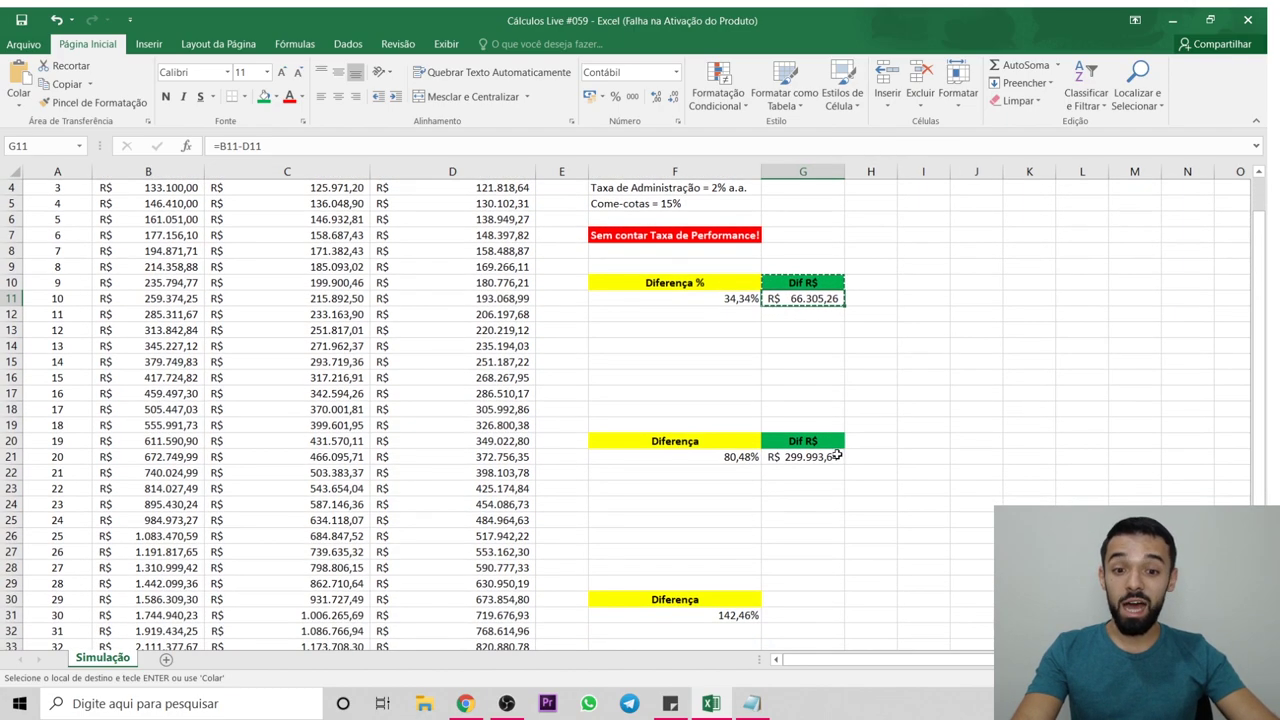
scroll(845, 449, down, 1)
click(149, 413)
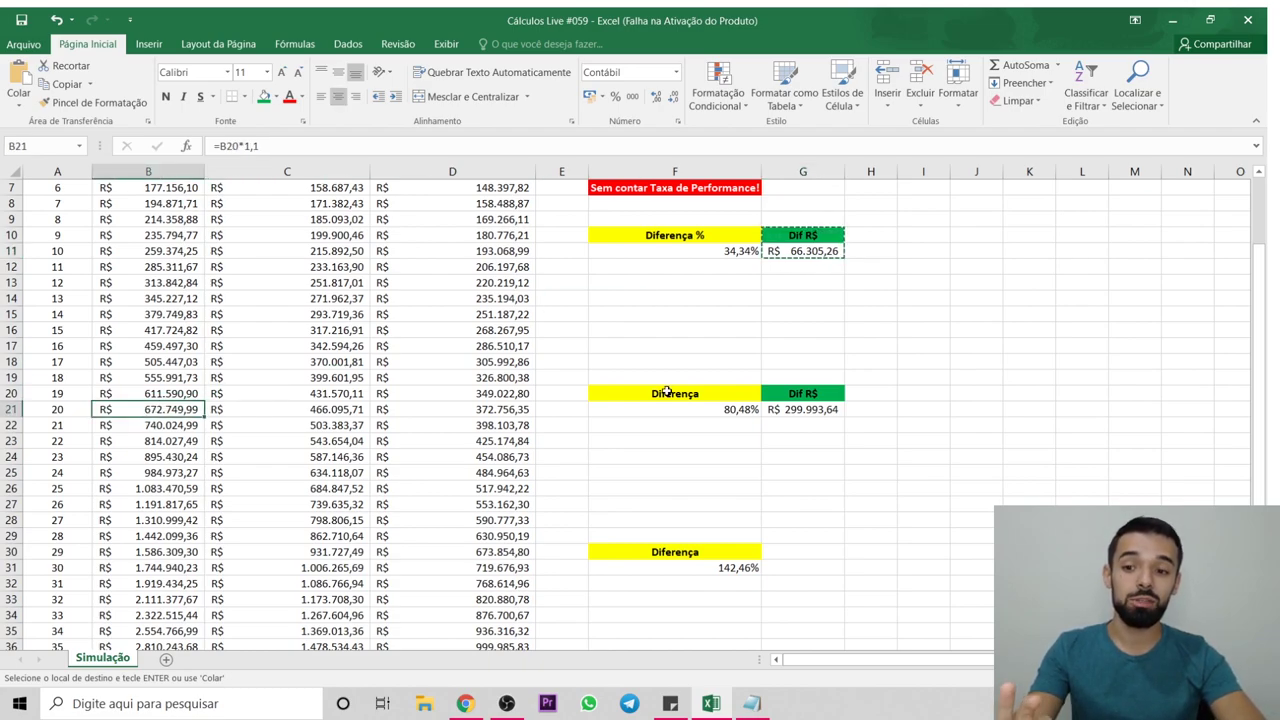
key(Right)
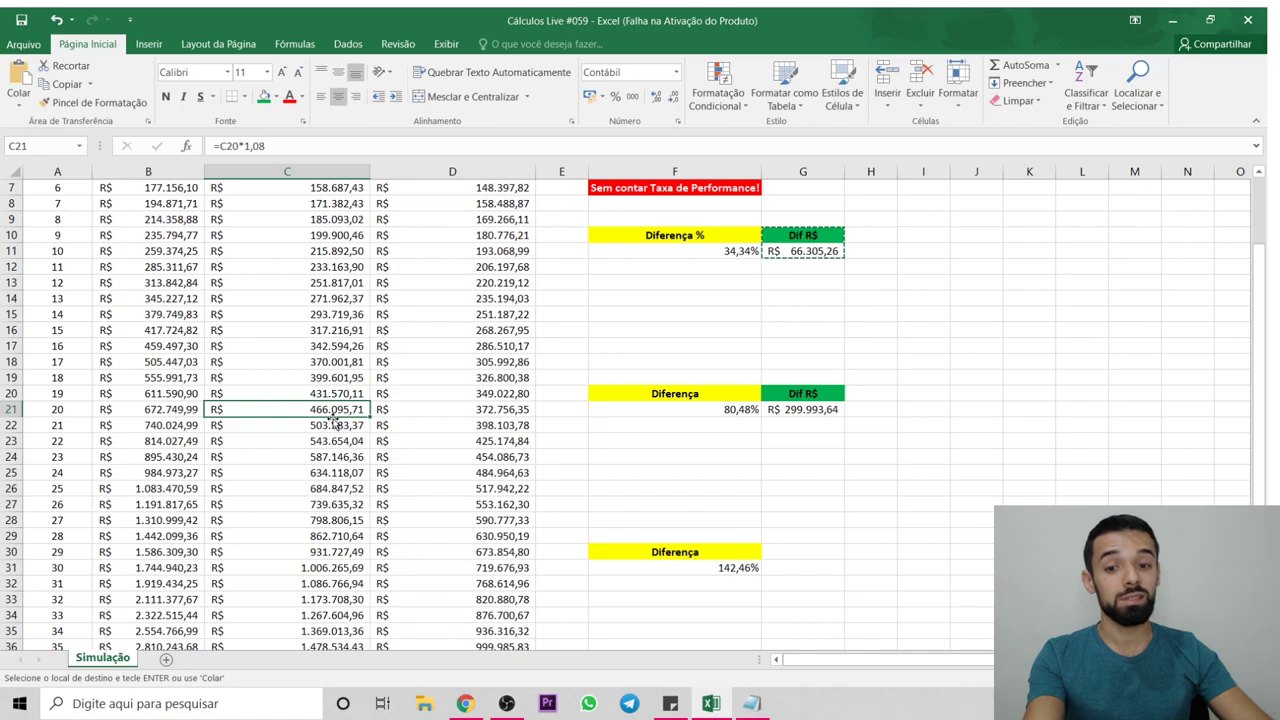
click(505, 412)
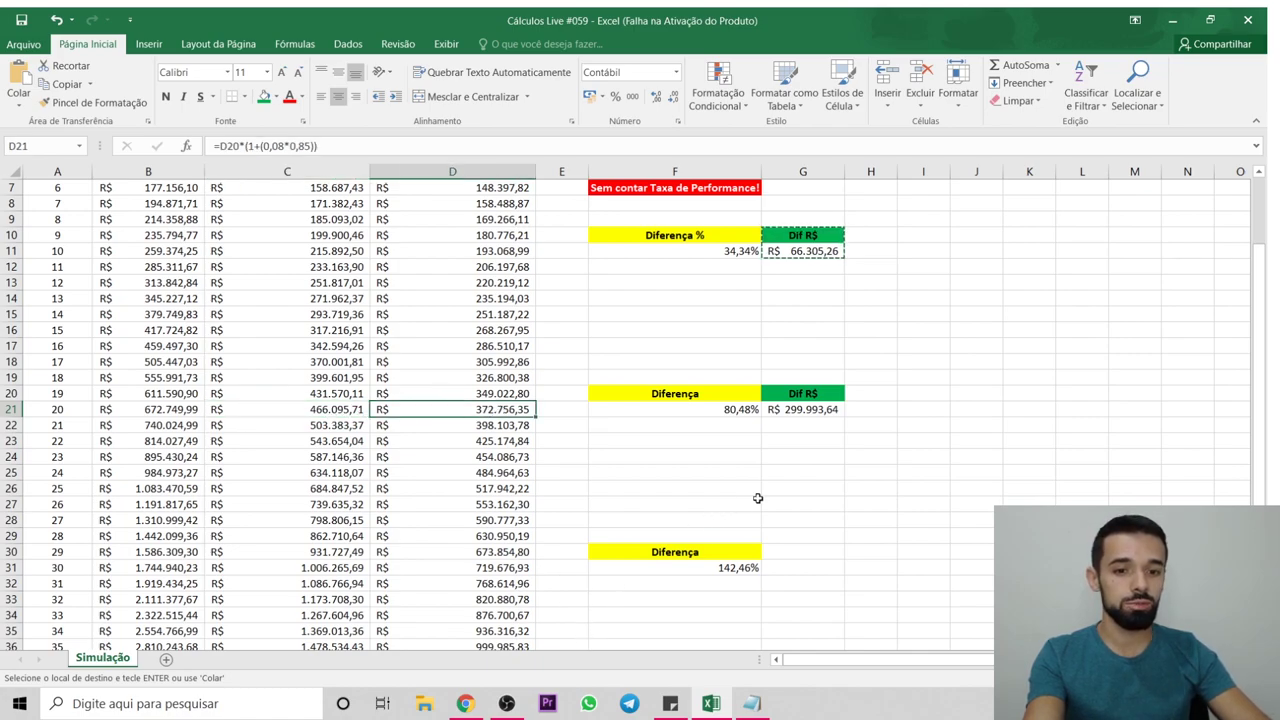
click(756, 416)
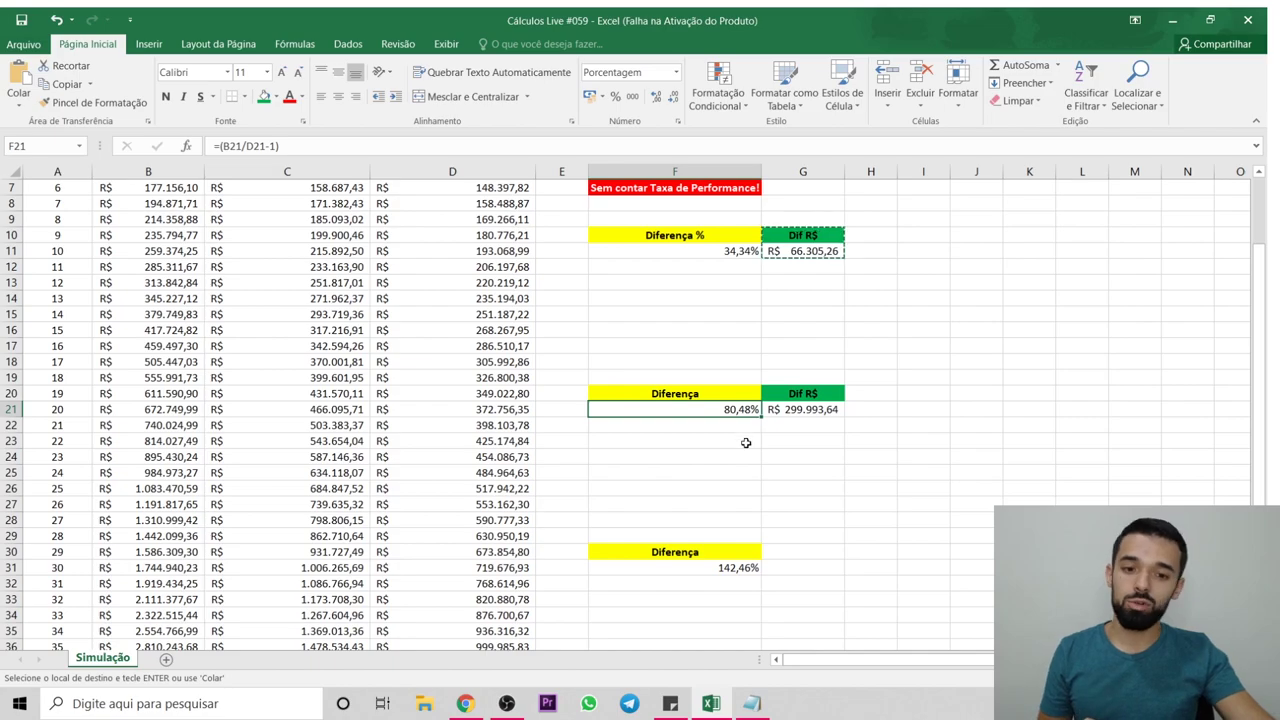
- Copy the "Dif R$" block from G20:G21 to G30:G31 for year 30 and autofit column G again
click(802, 395)
key(ctrl+v)
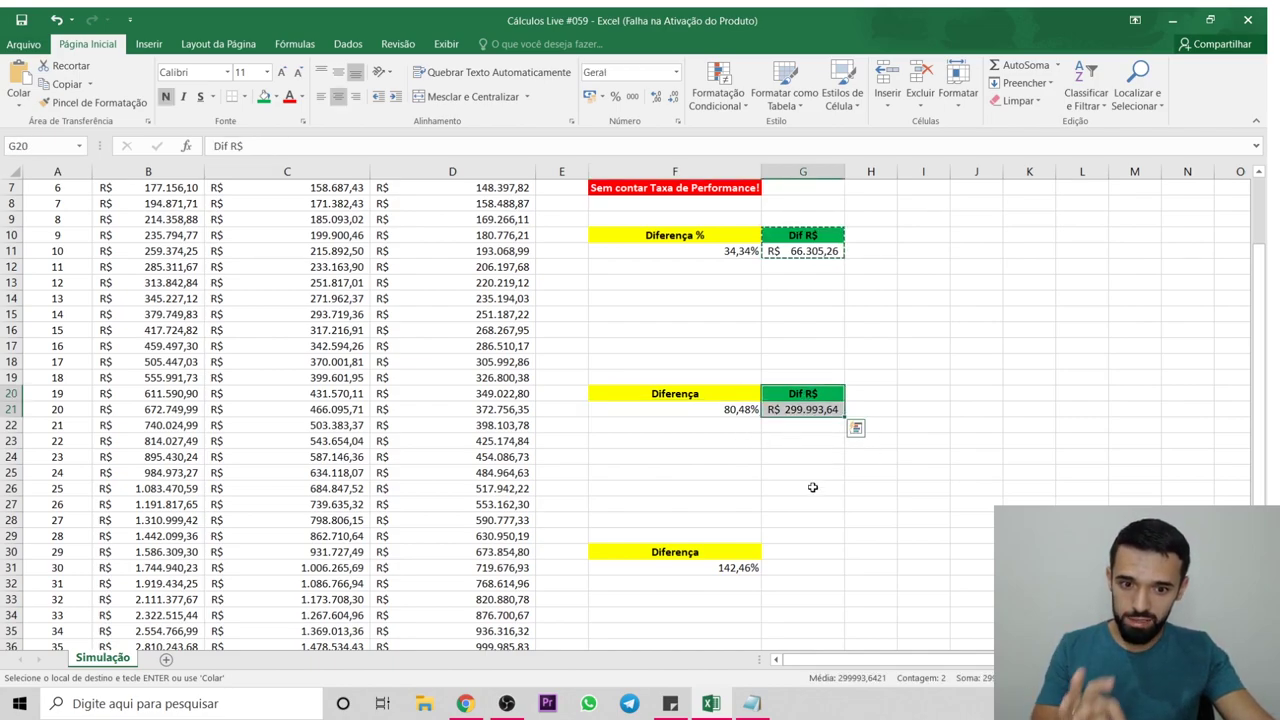
key(ctrl+c)
click(789, 552)
key(ctrl+v)
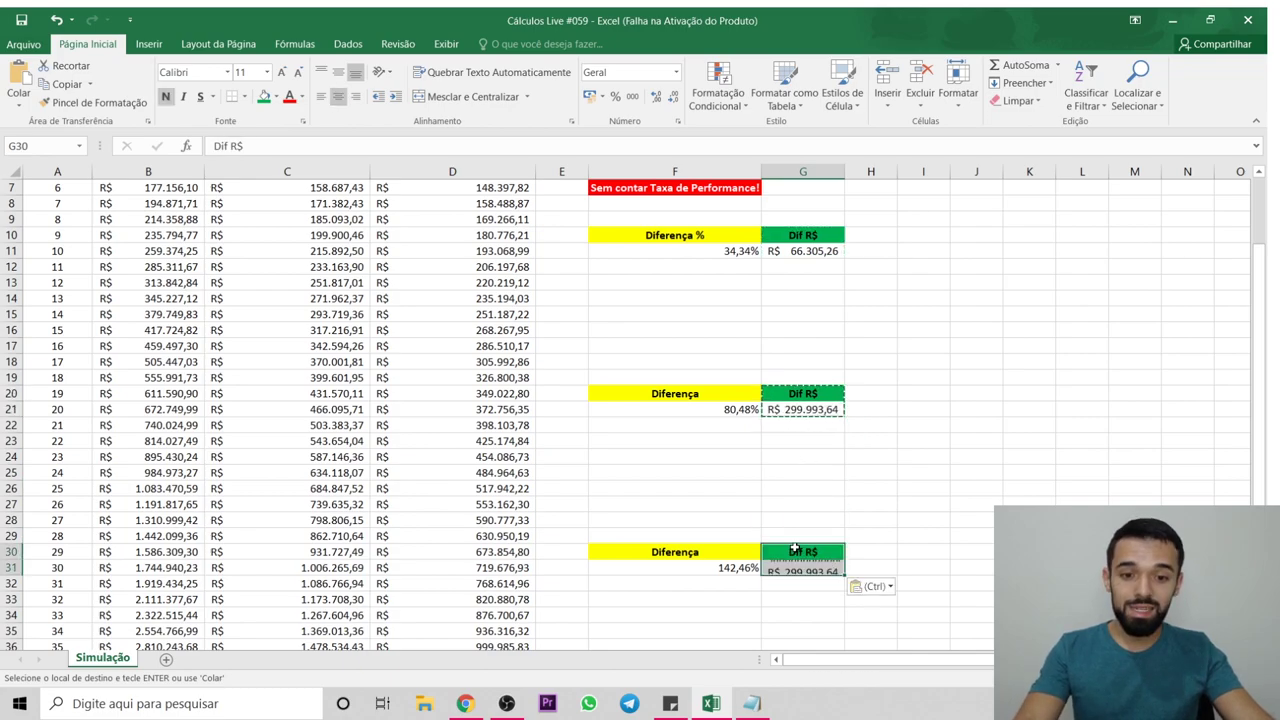
double_click(844, 171)
- Compare the year 30 own-account and come-cotas fund balances with their difference in reais in G31
scroll(872, 438, down, 2)
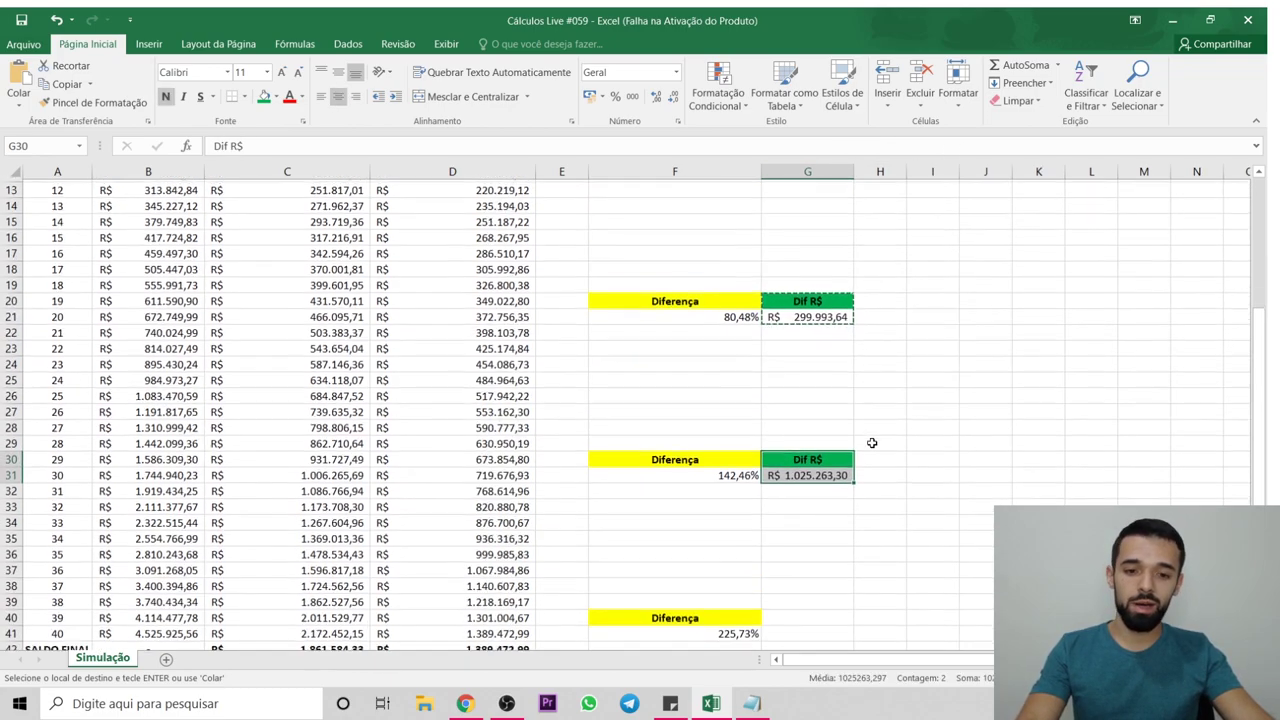
scroll(872, 440, up, 2)
scroll(871, 443, down, 2)
click(812, 472)
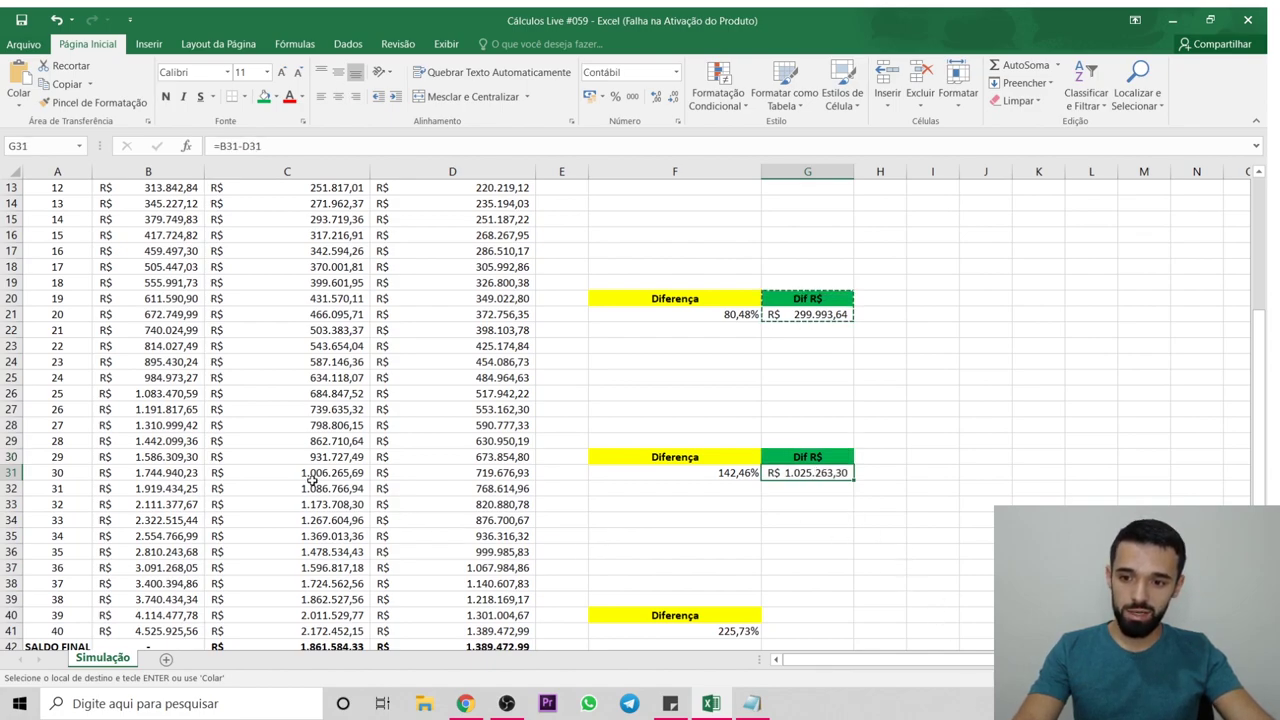
click(160, 474)
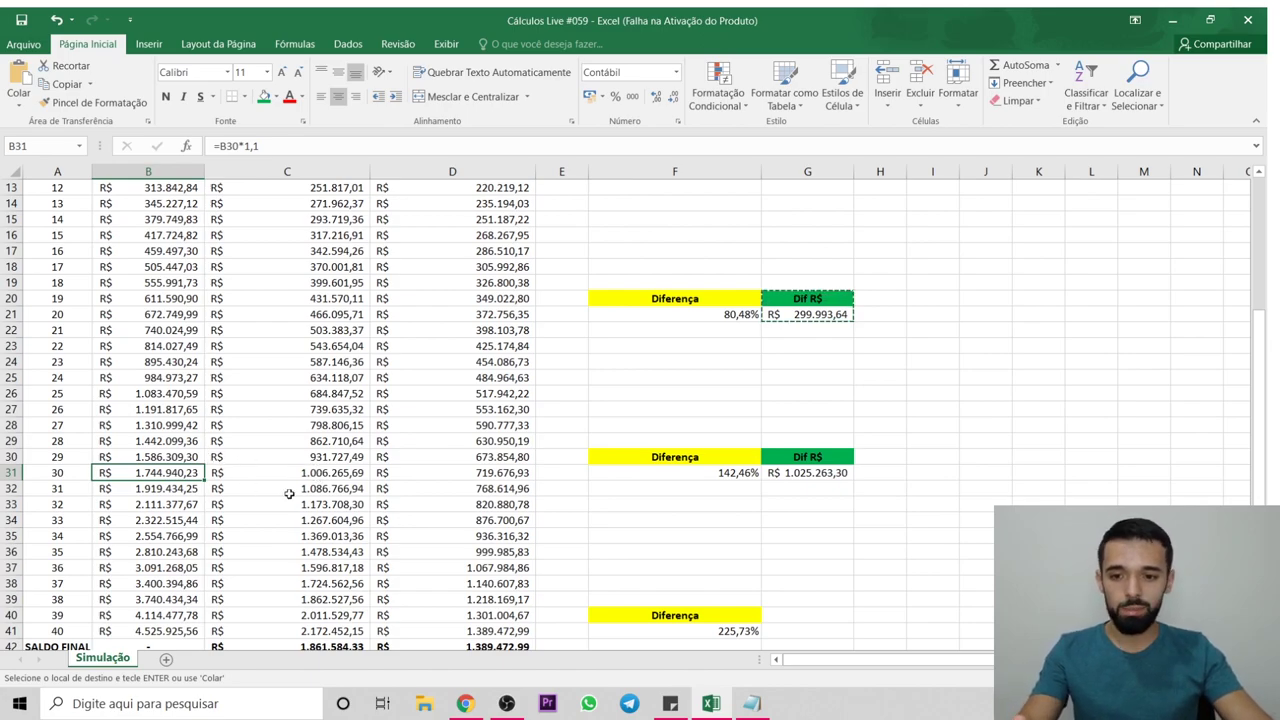
click(517, 472)
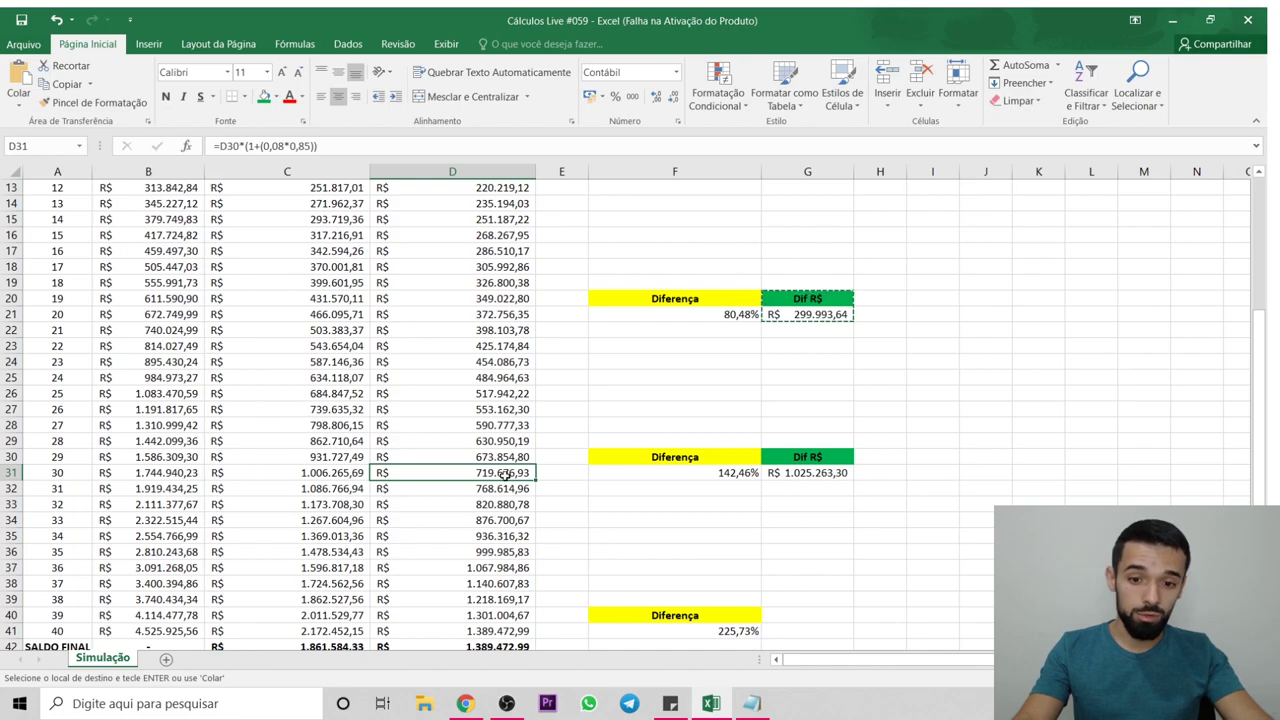
click(806, 472)
click(488, 474)
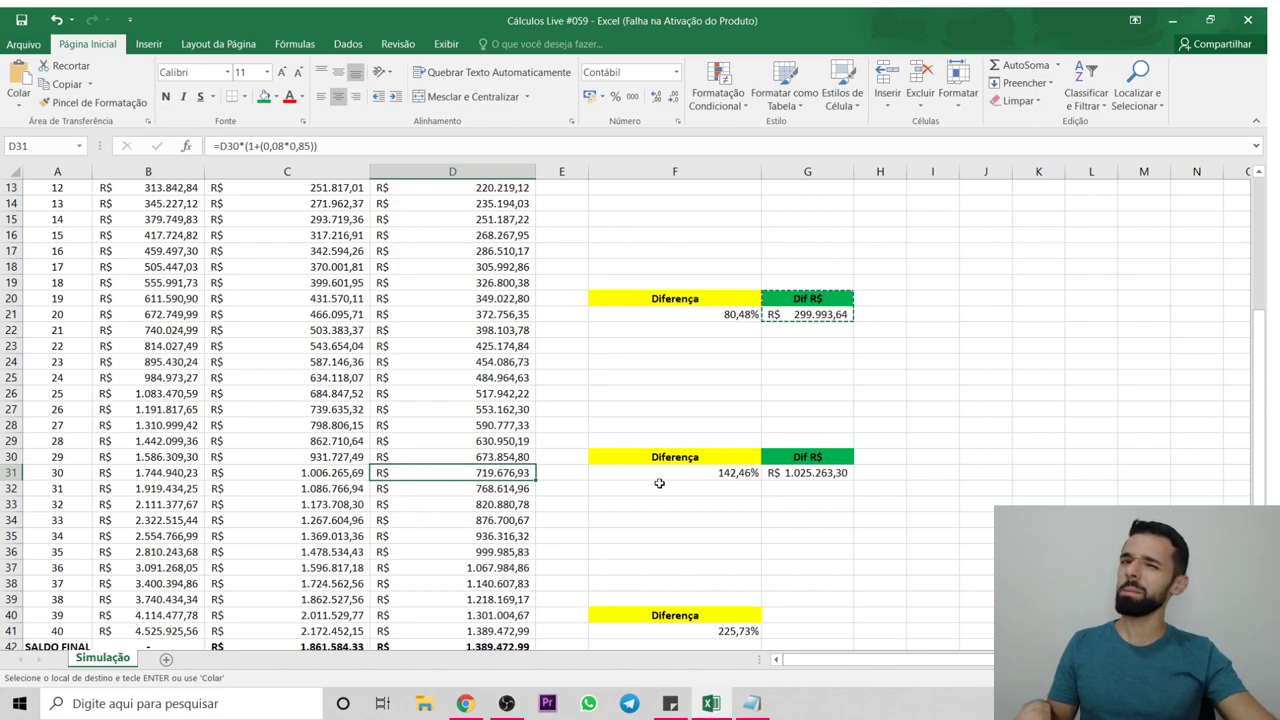
click(811, 473)
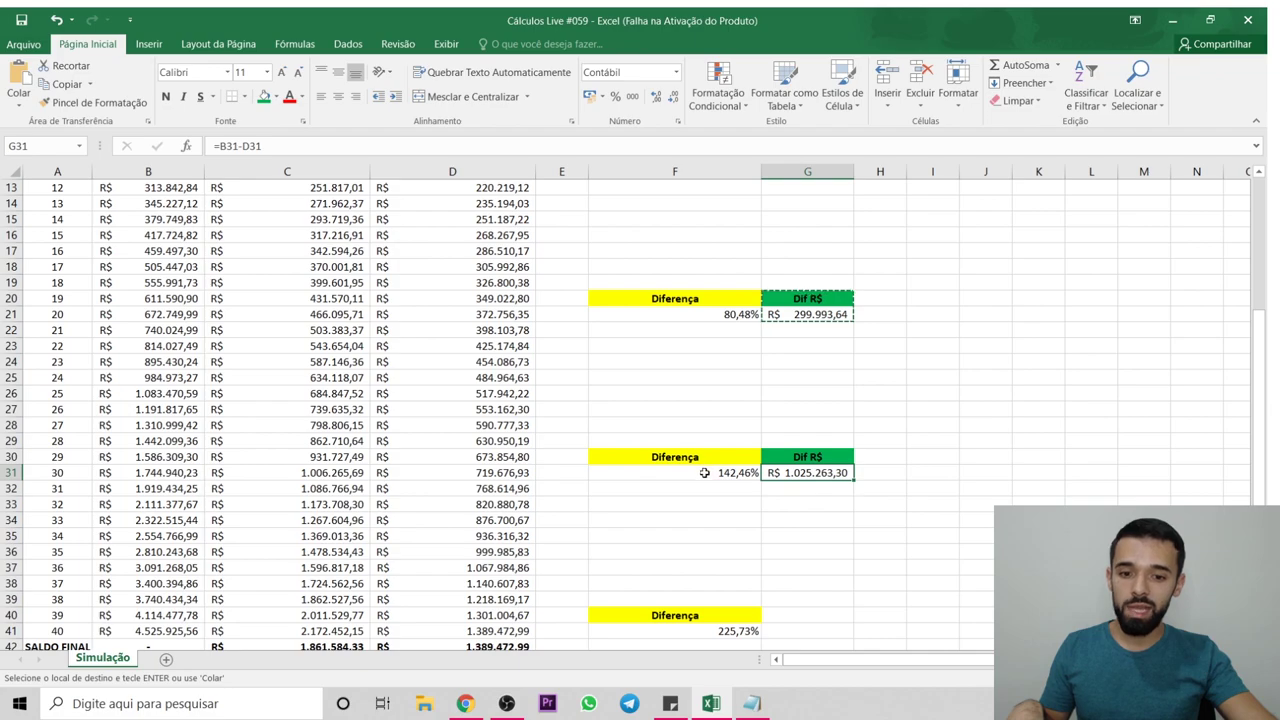
- Copy the "Dif R$" block from G30:G31 to G40:G41 for the year 40 difference
scroll(799, 505, down, 2)
click(812, 364)
key(ctrl+v)
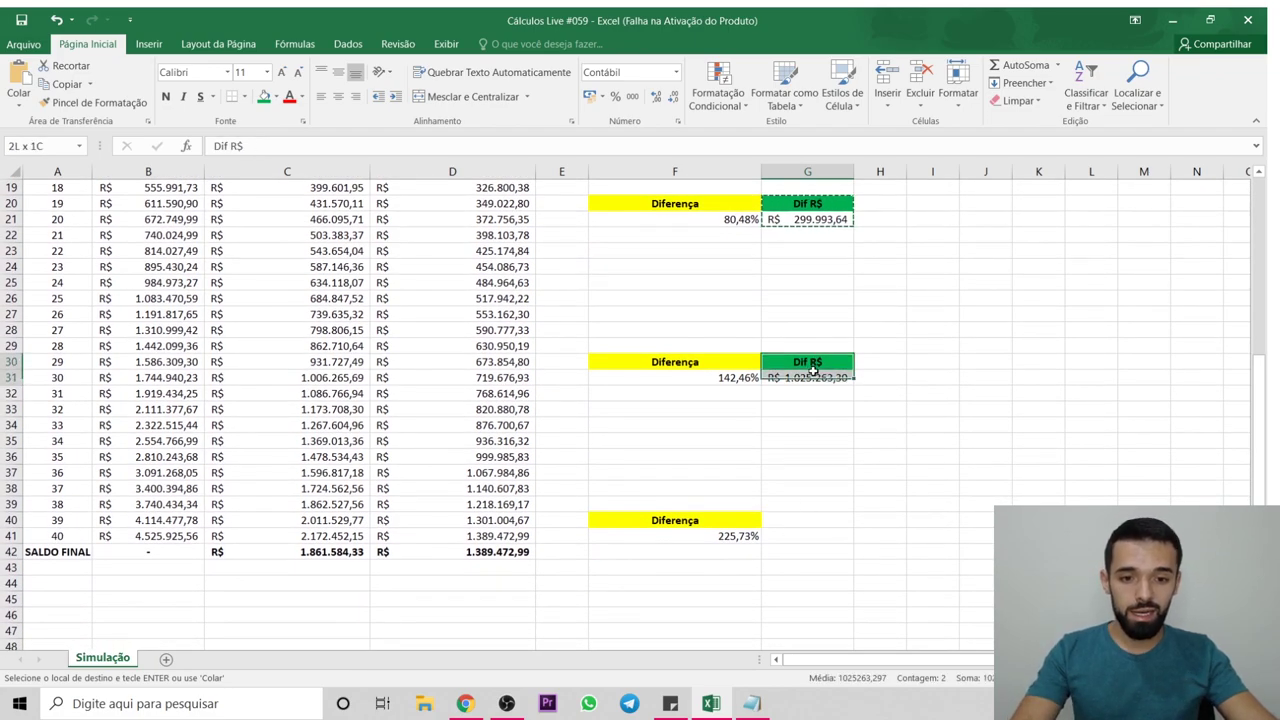
key(ctrl+c)
click(812, 520)
key(ctrl+v)
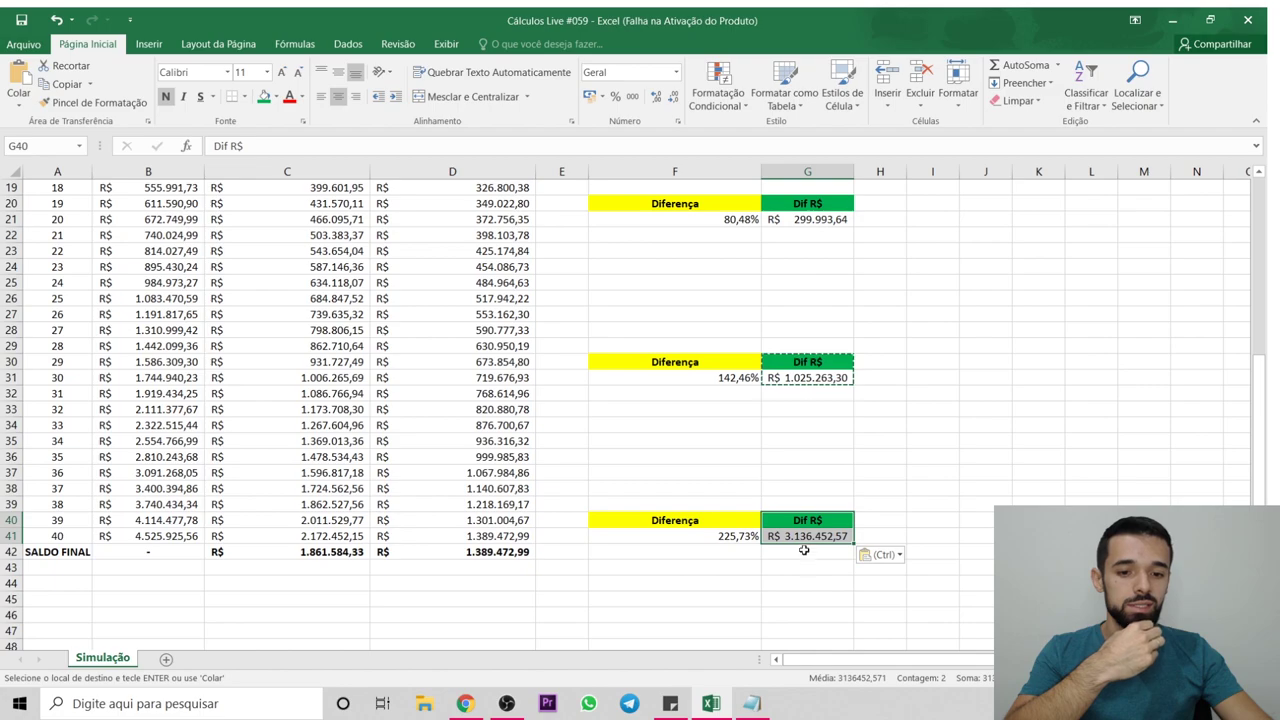
key(ctrl)
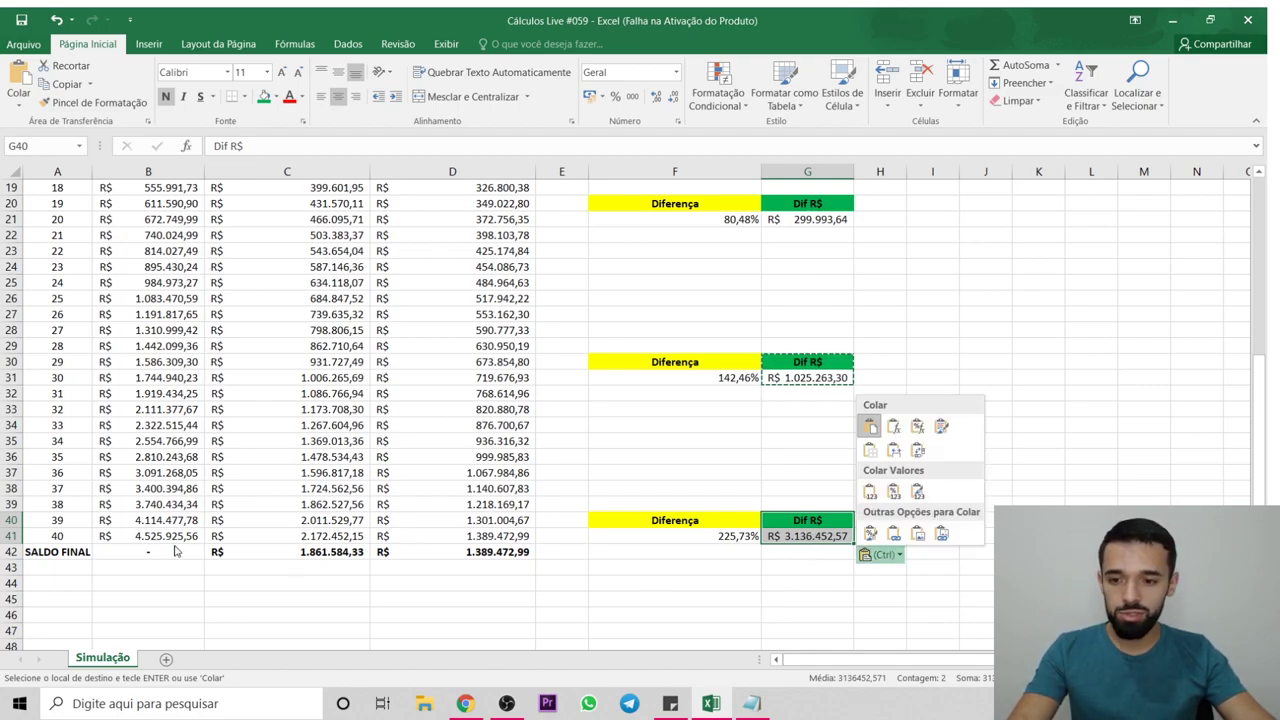
key(Escape)
- Examine the SALDO FINAL row for the three scenarios, including how the fund without come-cotas calculates its final balance
click(159, 551)
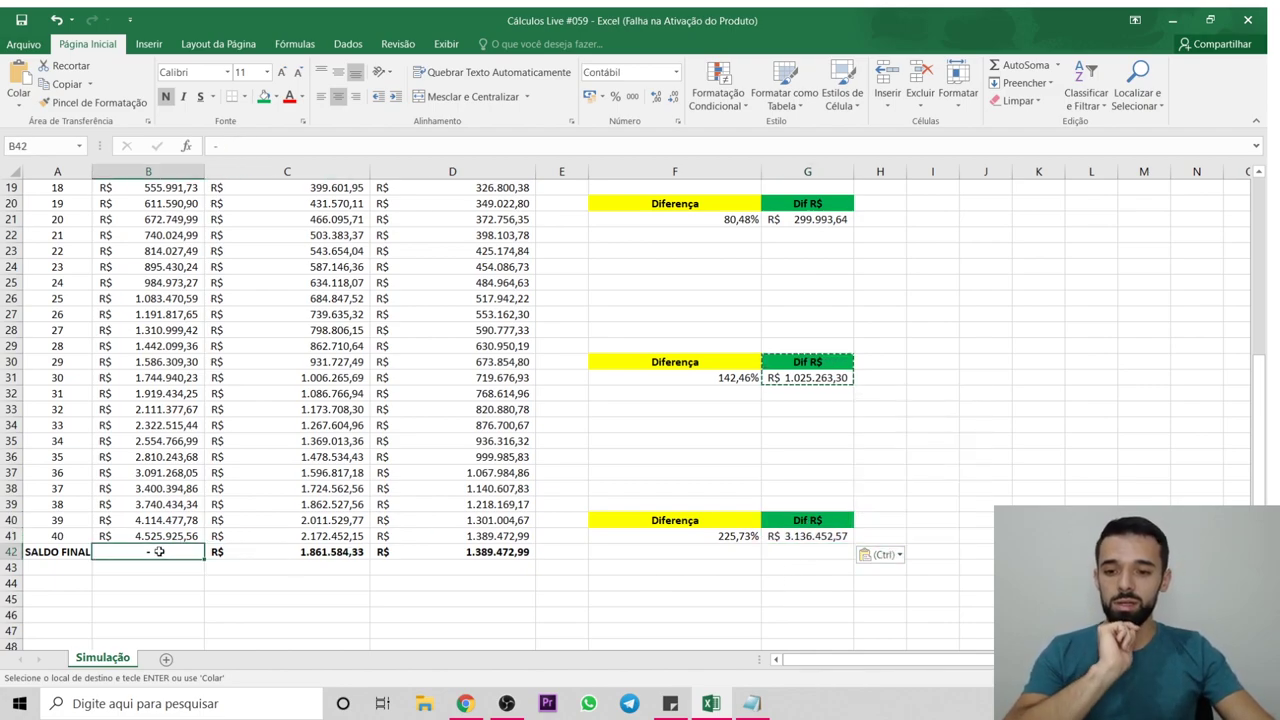
click(510, 553)
key(shift+Left)
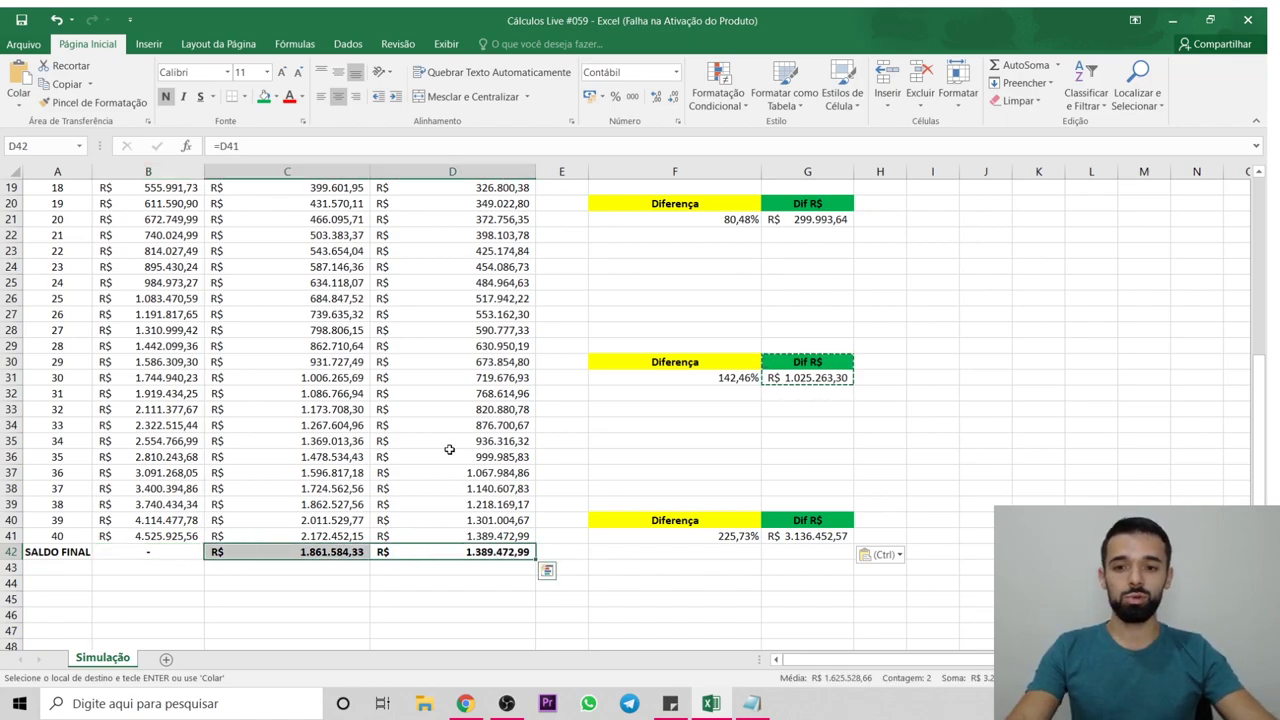
scroll(376, 250, up, 6)
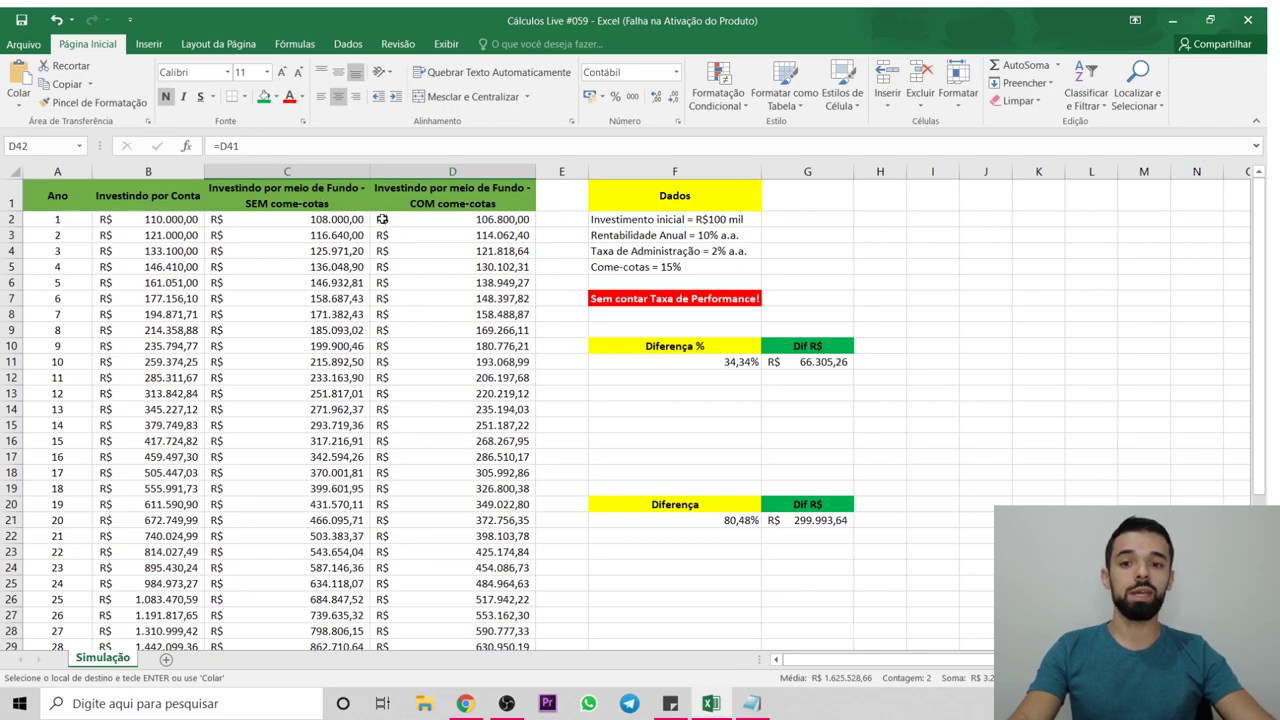
scroll(480, 325, down, 2)
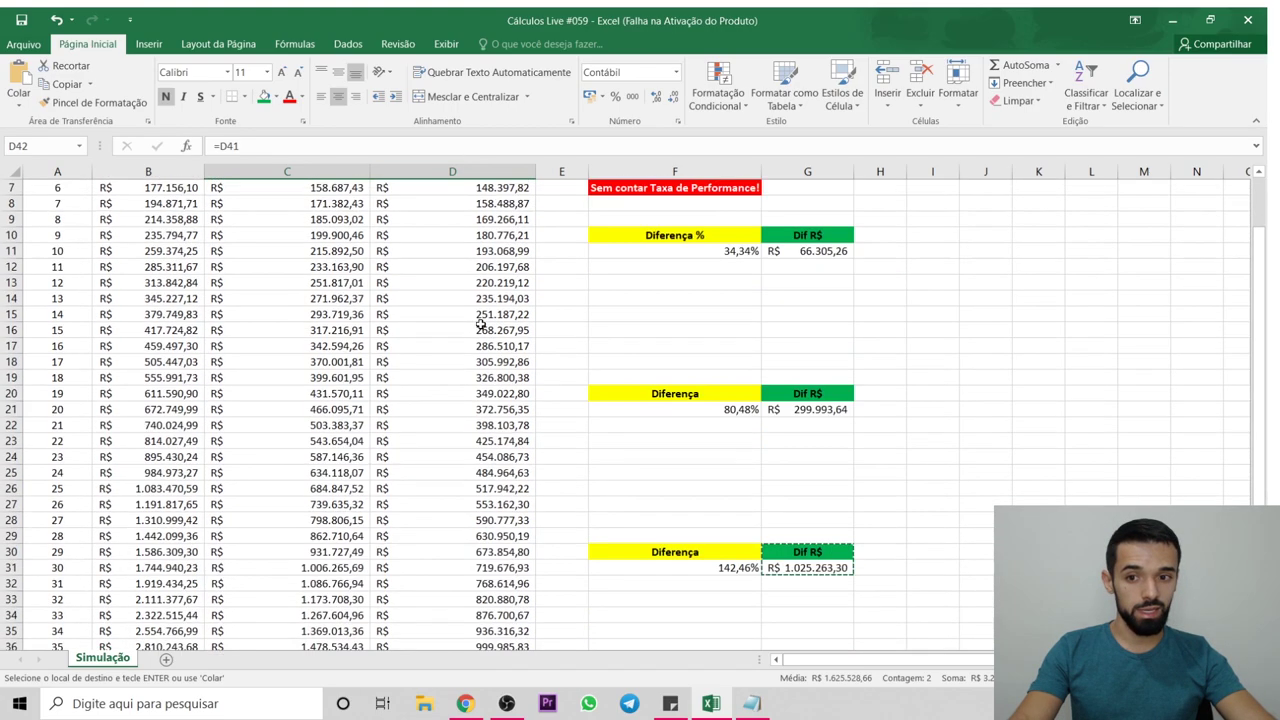
scroll(480, 325, down, 4)
click(490, 552)
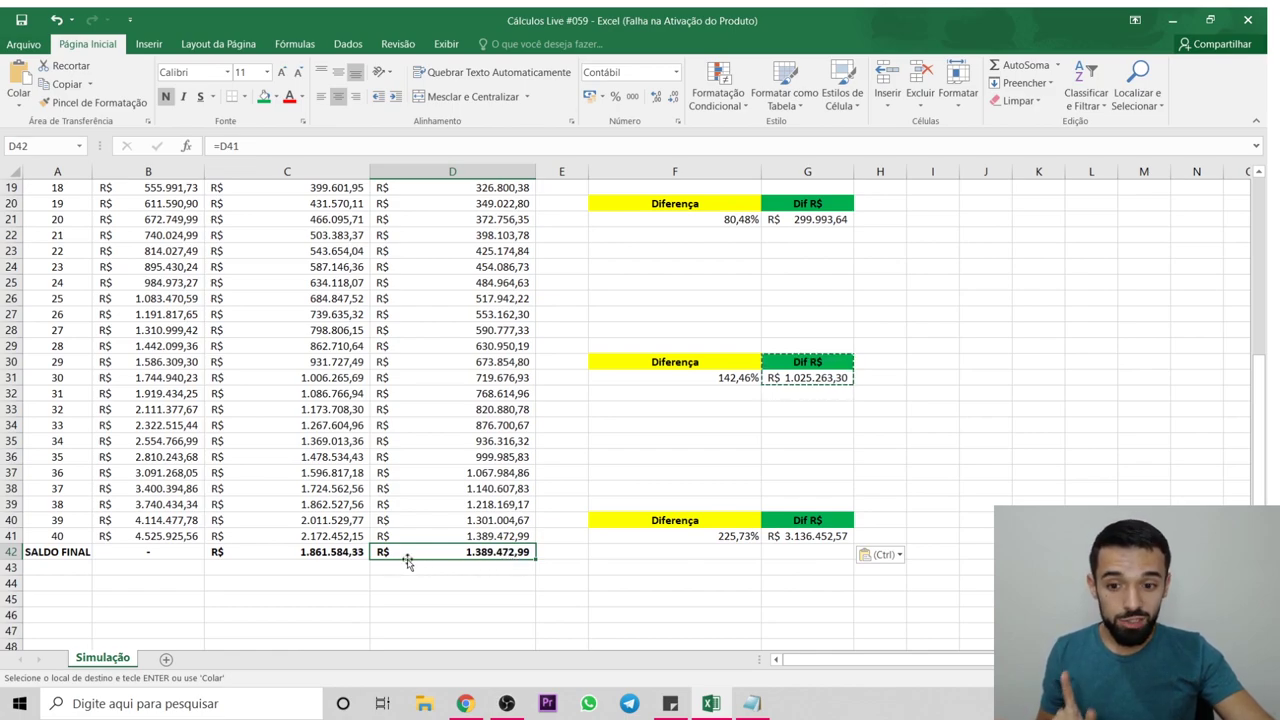
click(320, 557)
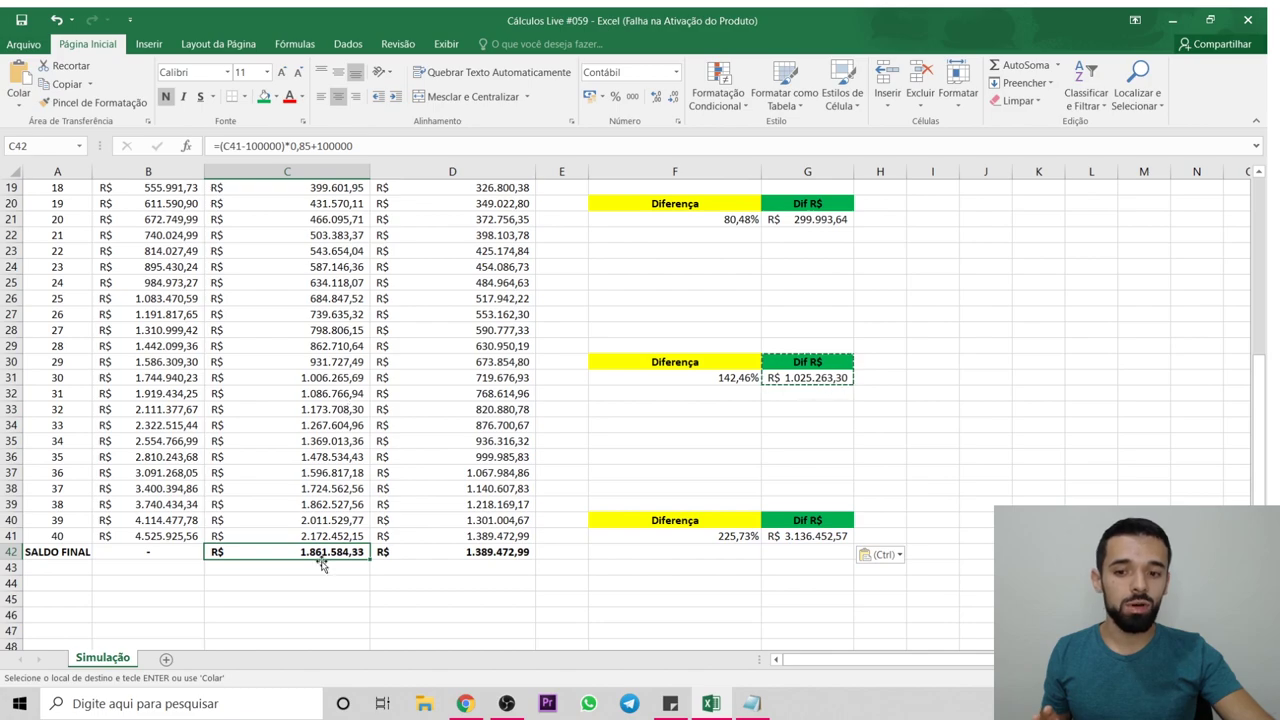
- Compare the final balances of the funds with and without come-cotas against their column headings and yearly growth
scroll(322, 450, up, 6)
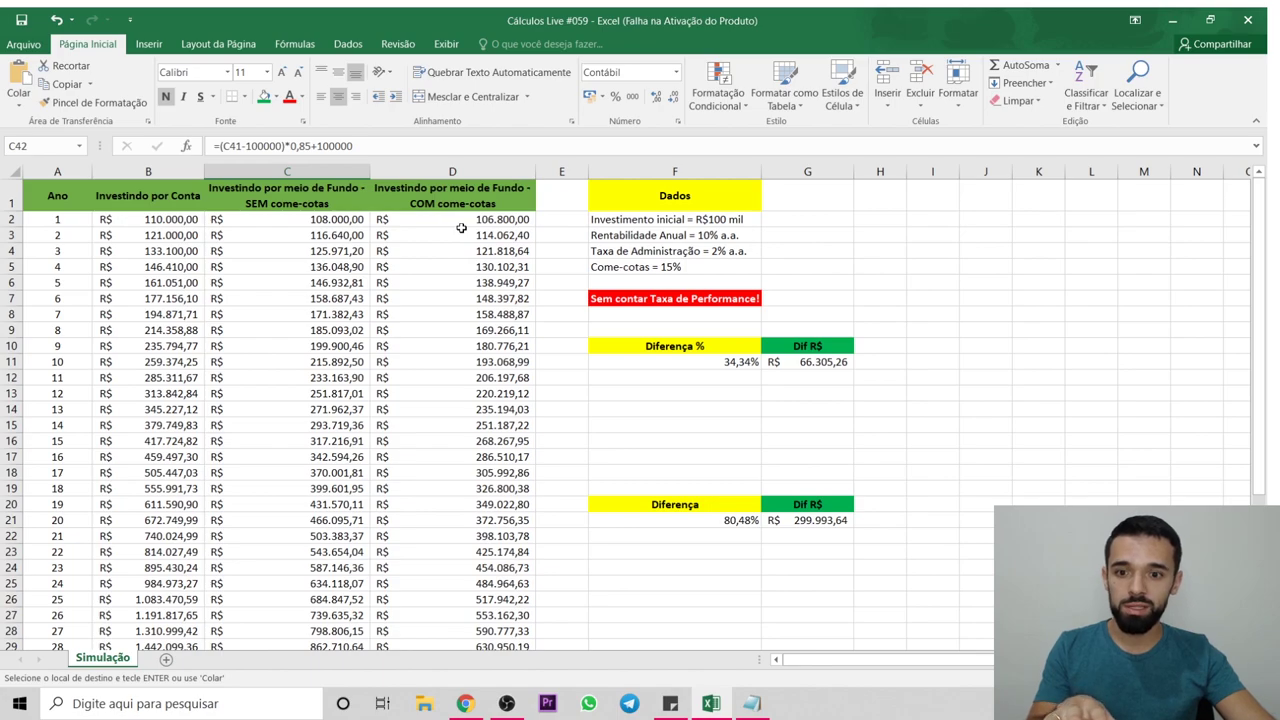
scroll(461, 228, down, 7)
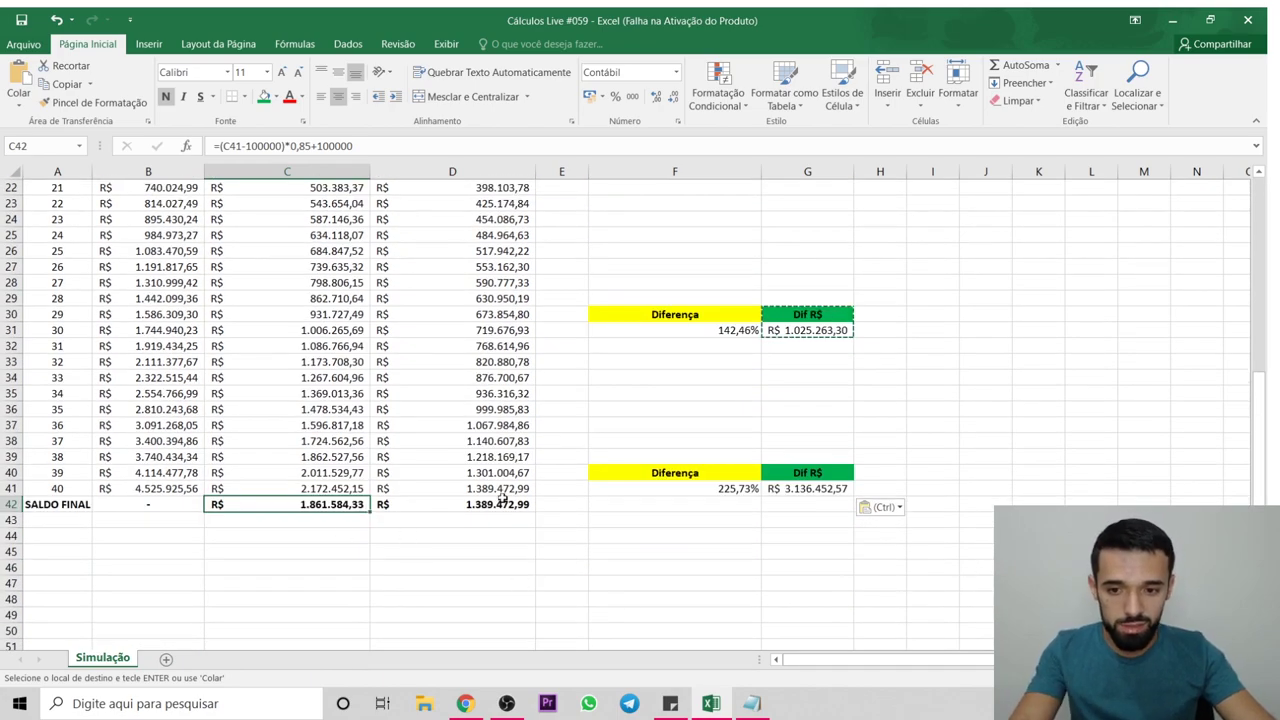
shift+click(503, 500)
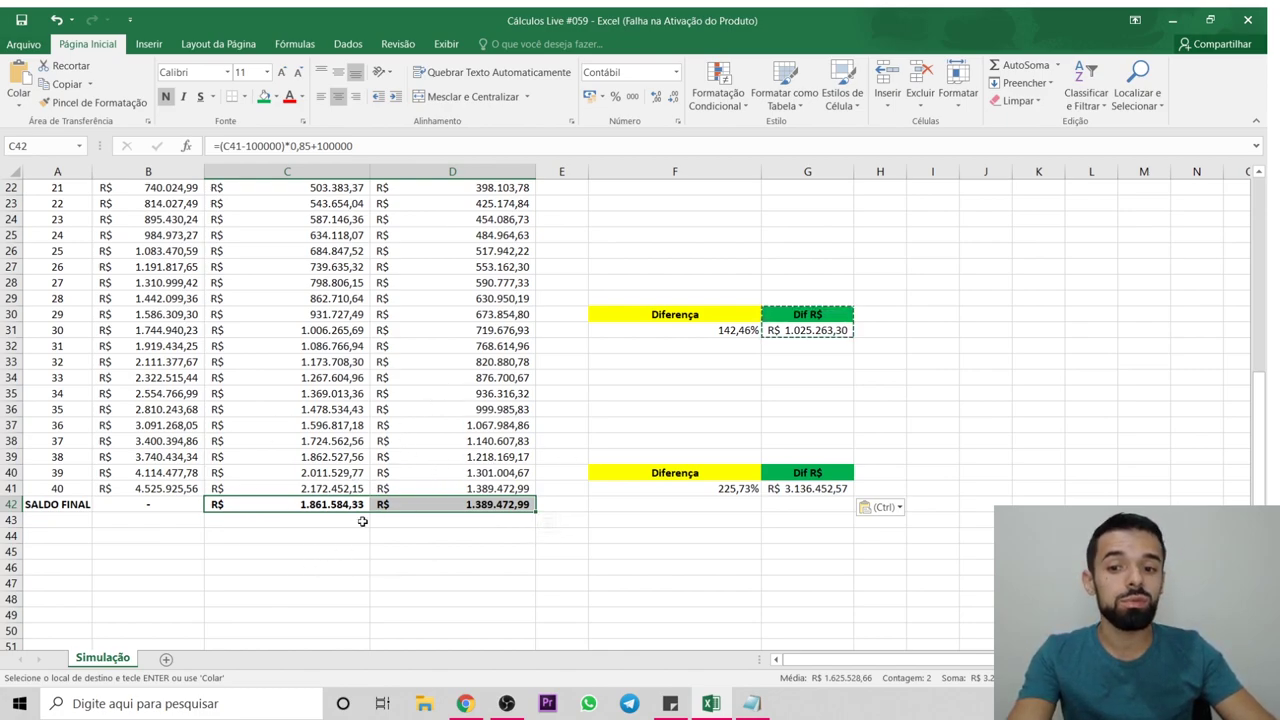
click(492, 476)
scroll(492, 478, up, 7)
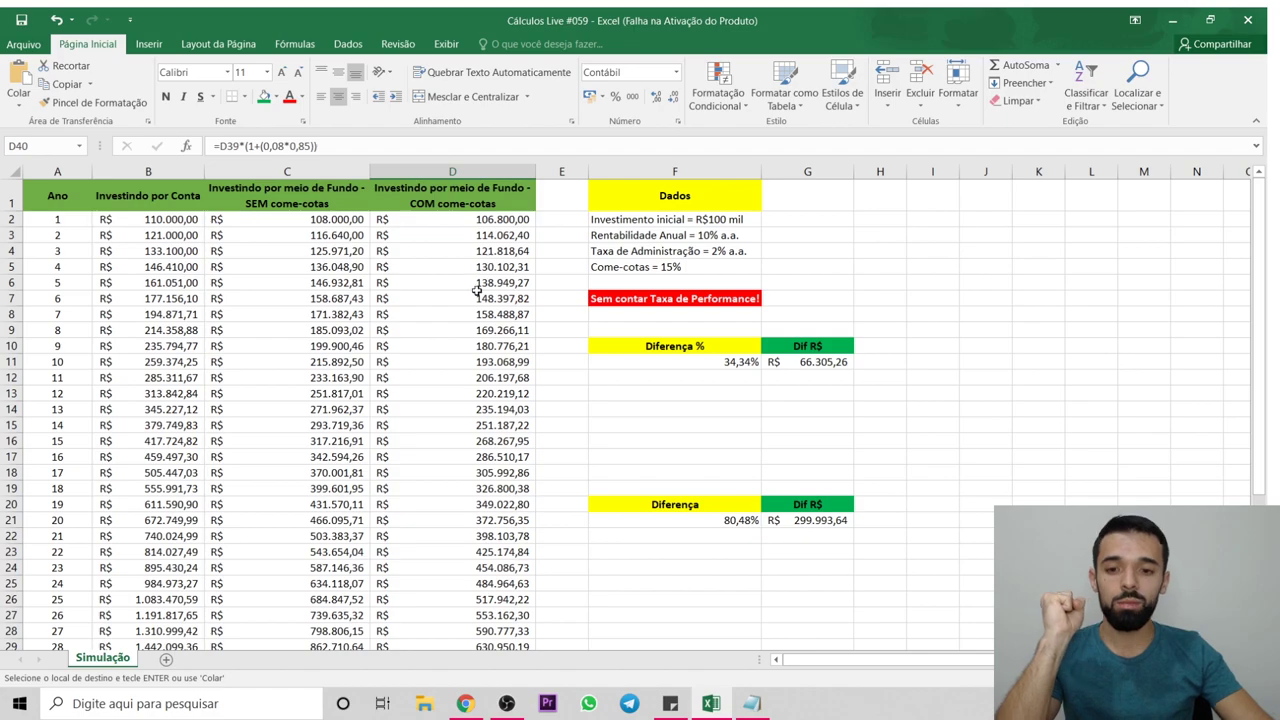
scroll(474, 352, down, 6)
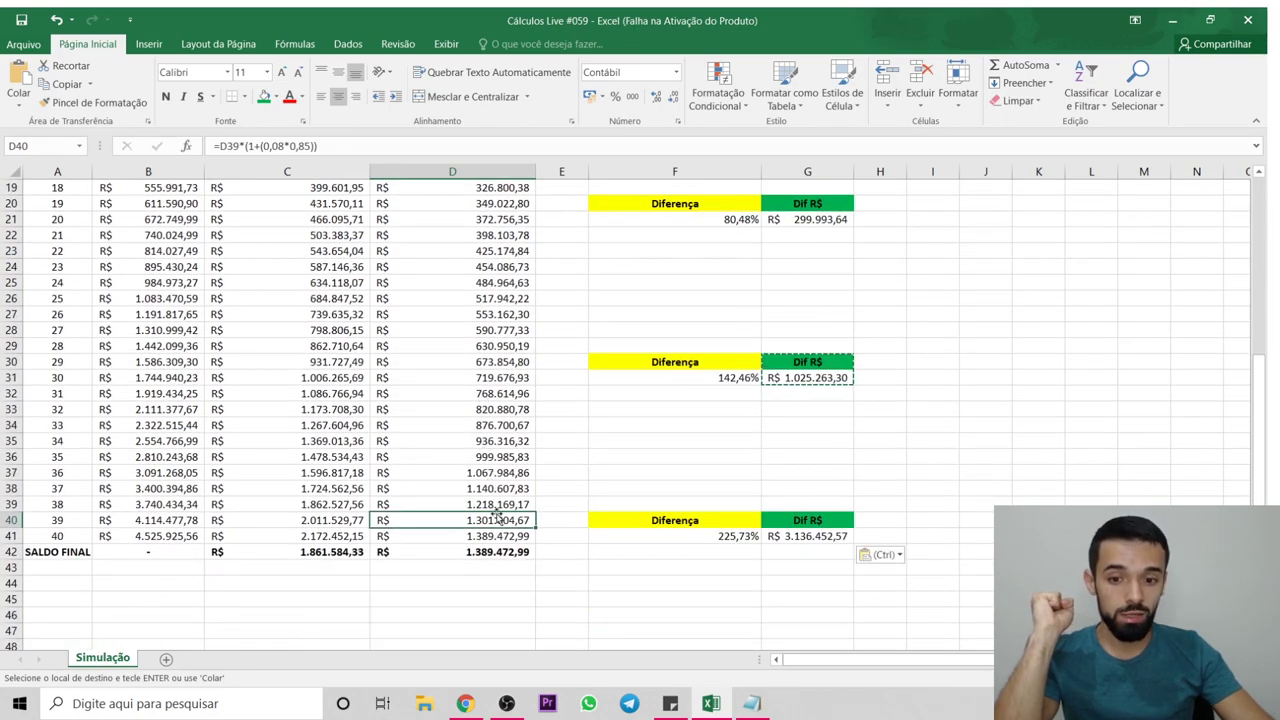
click(500, 554)
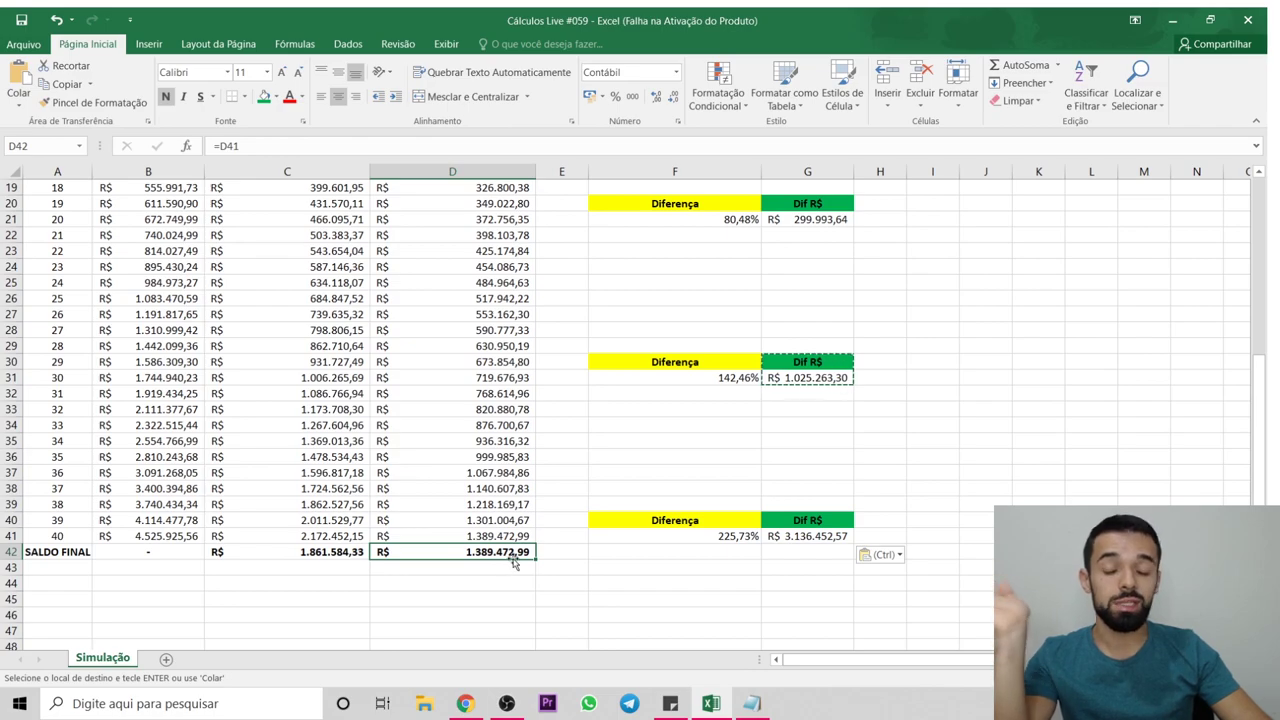
scroll(514, 557, down, 2)
scroll(514, 557, up, 8)
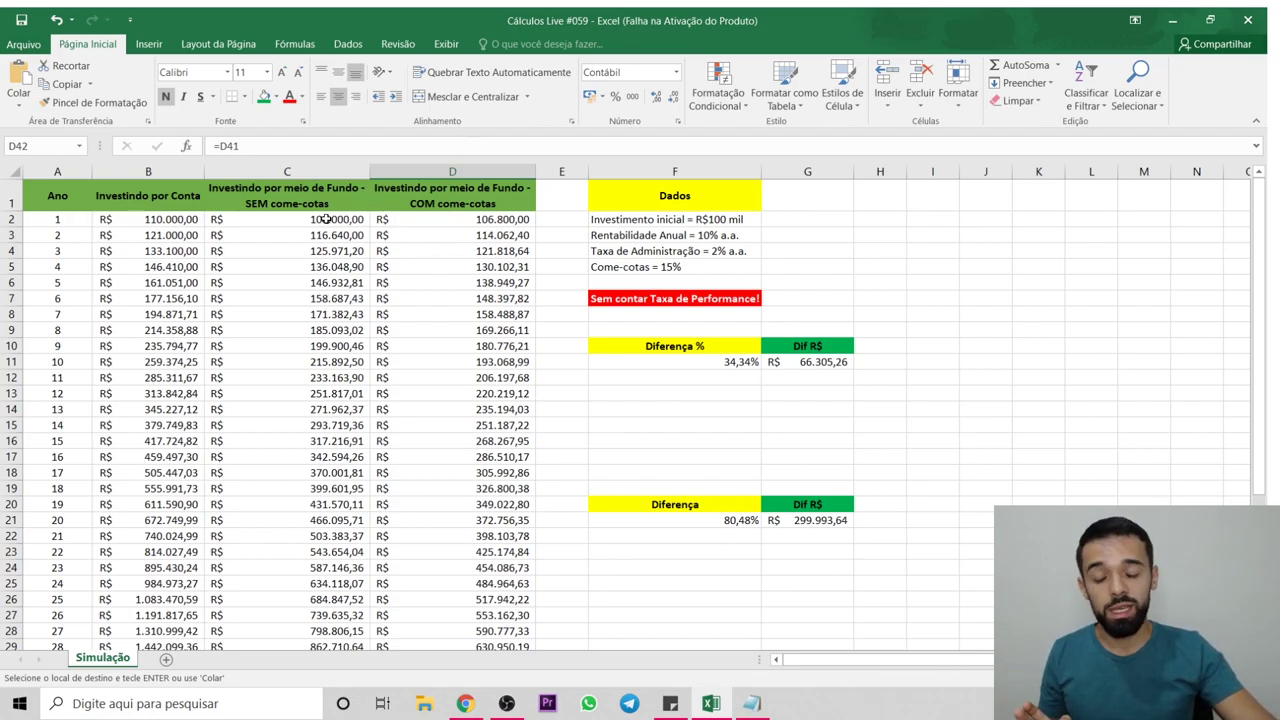
- Compare the year 40 and SALDO FINAL balances across the three scenarios, including the formula for the fund without come-cotas
scroll(321, 318, down, 3)
scroll(321, 322, down, 3)
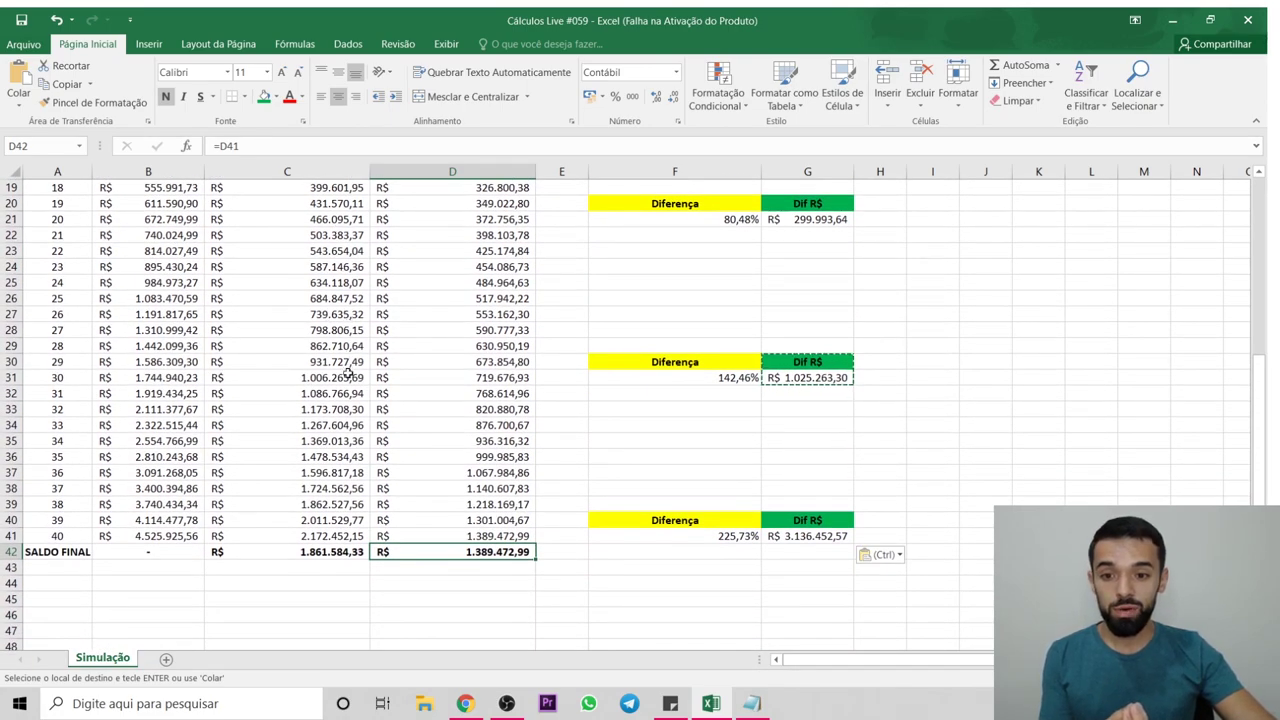
click(336, 538)
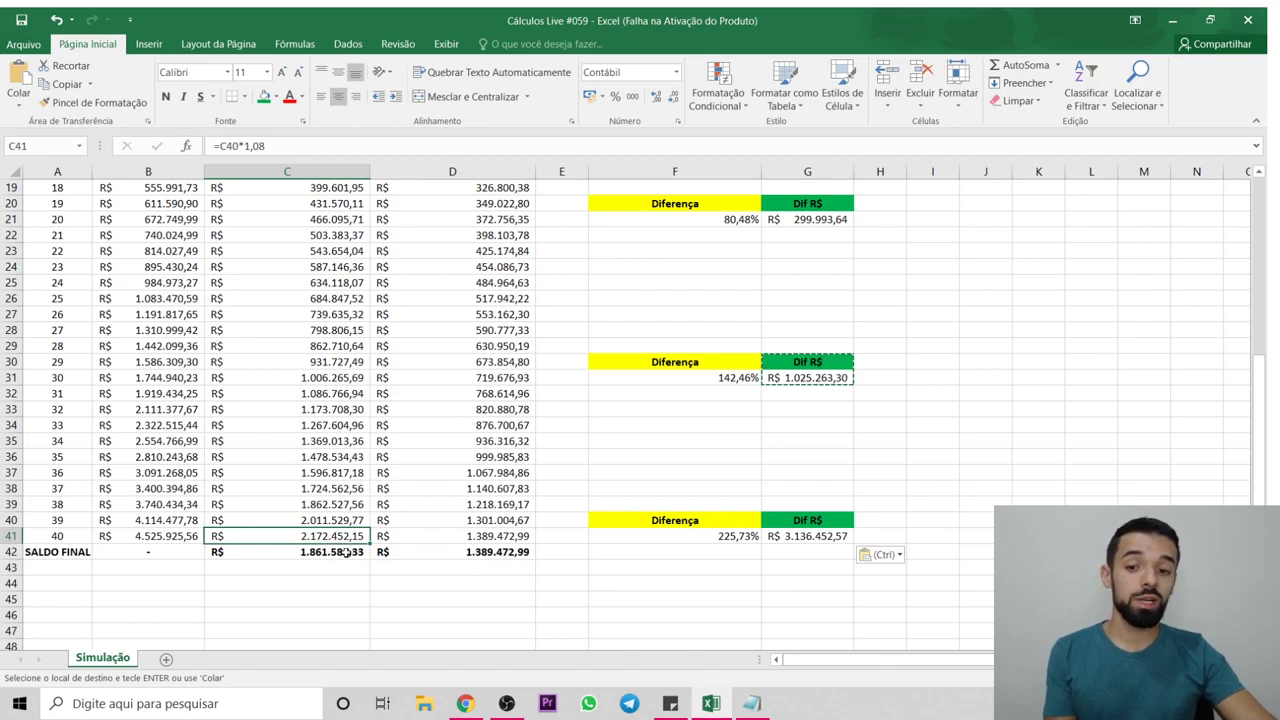
click(345, 552)
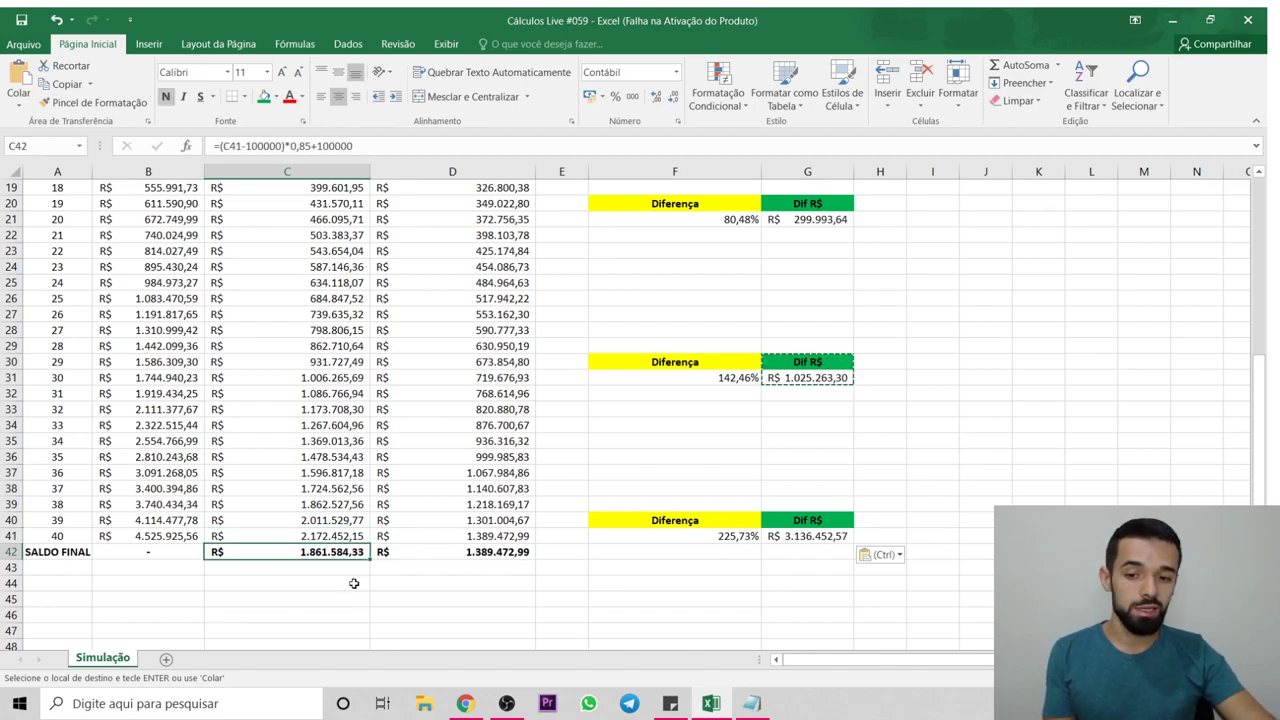
click(320, 538)
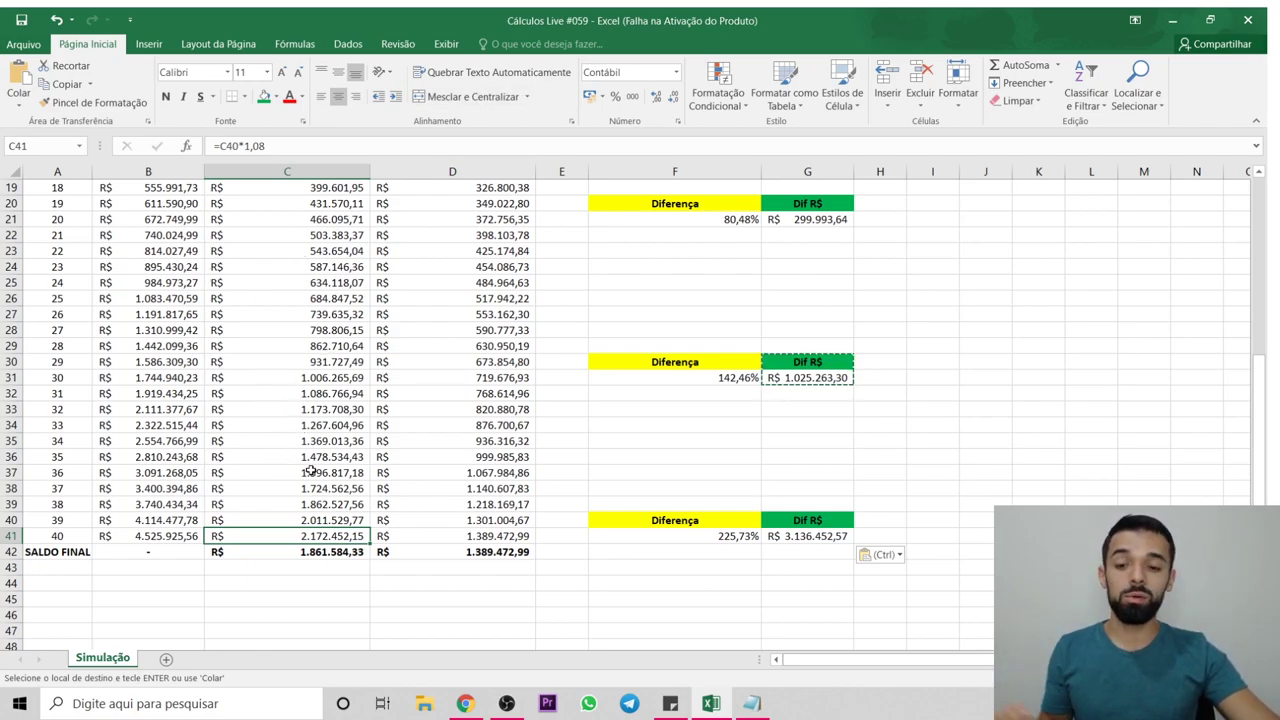
click(334, 553)
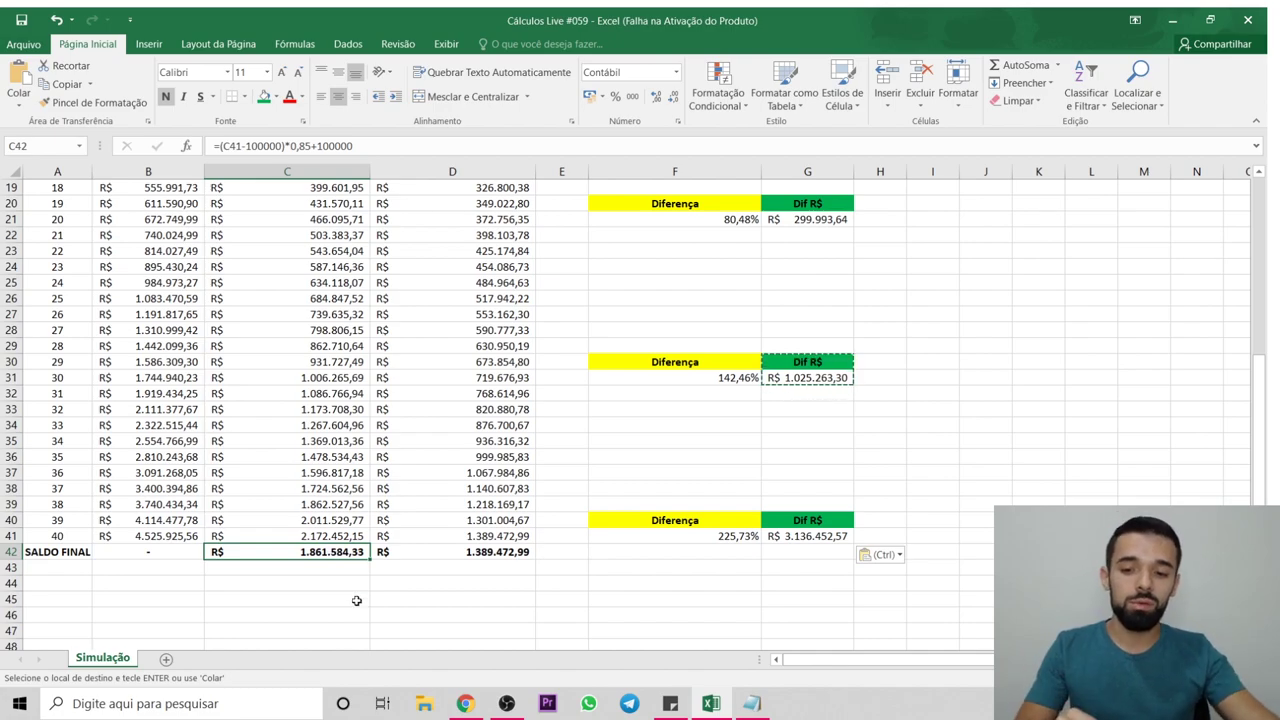
click(493, 552)
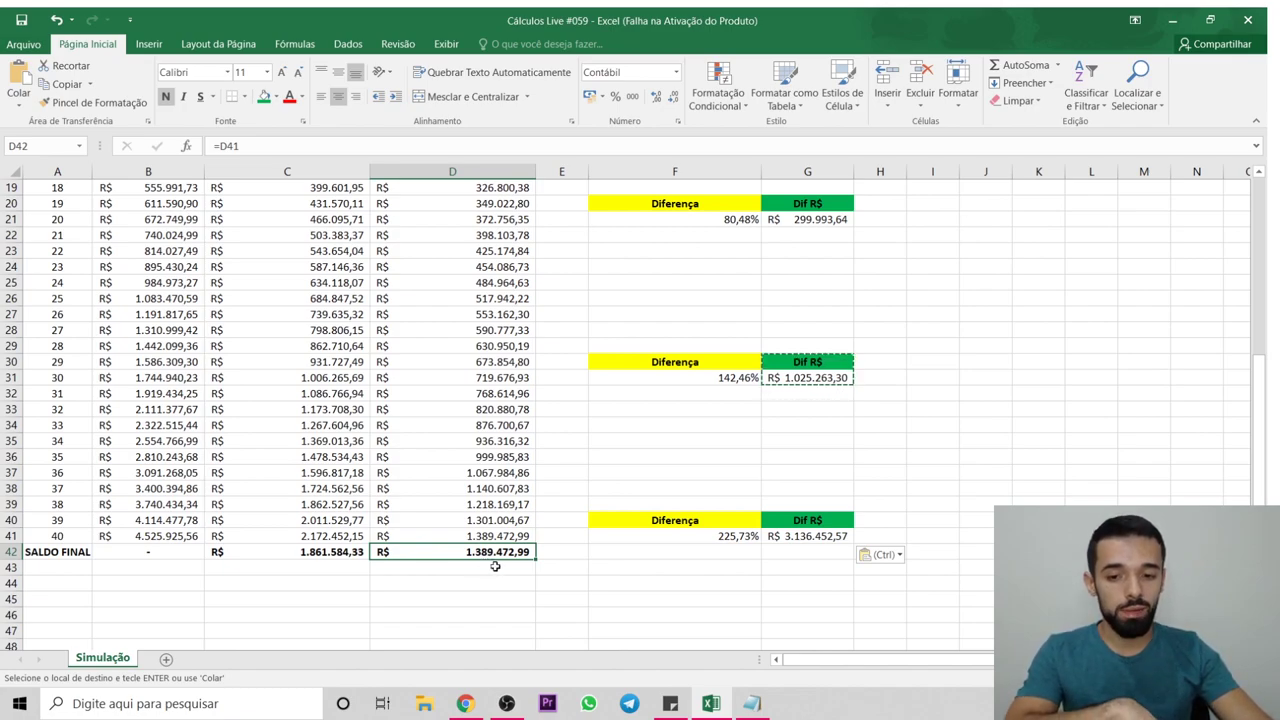
click(162, 540)
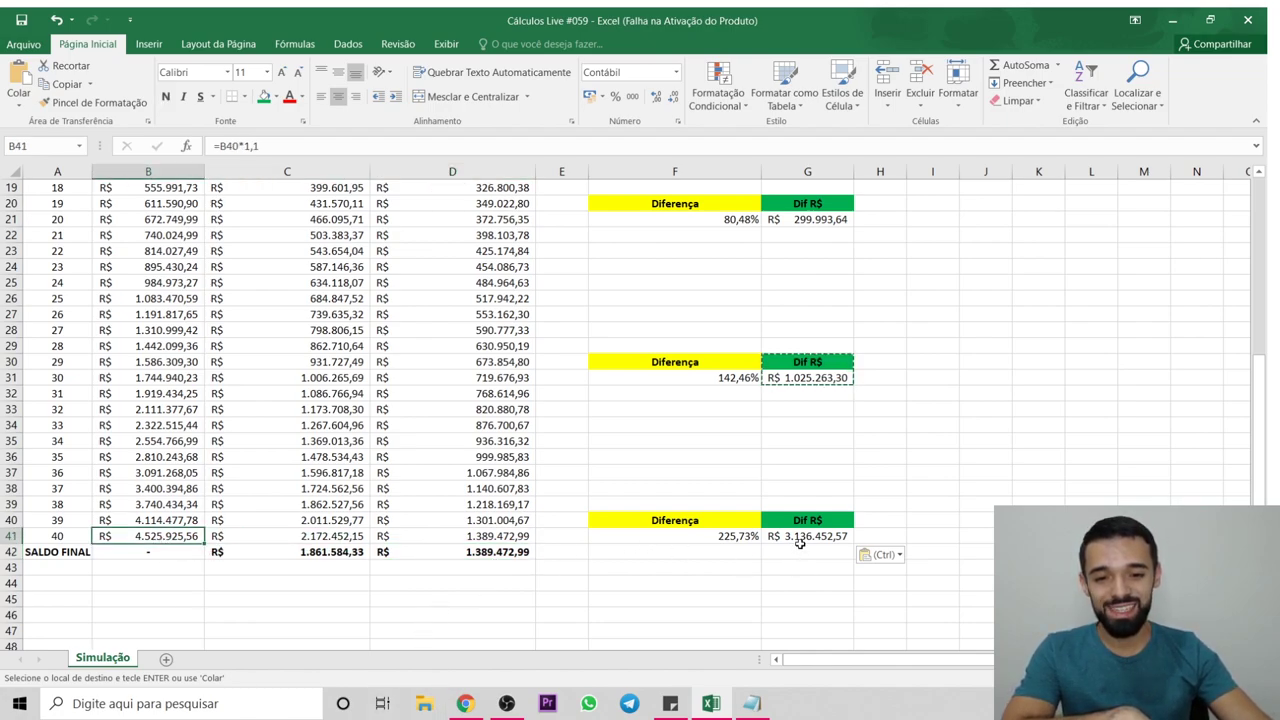
- Replace the dash in B42 with the SALDO FINAL formula filled from C42, giving =(B41-100000)*0,85+100000 for own-account investing
click(181, 551)
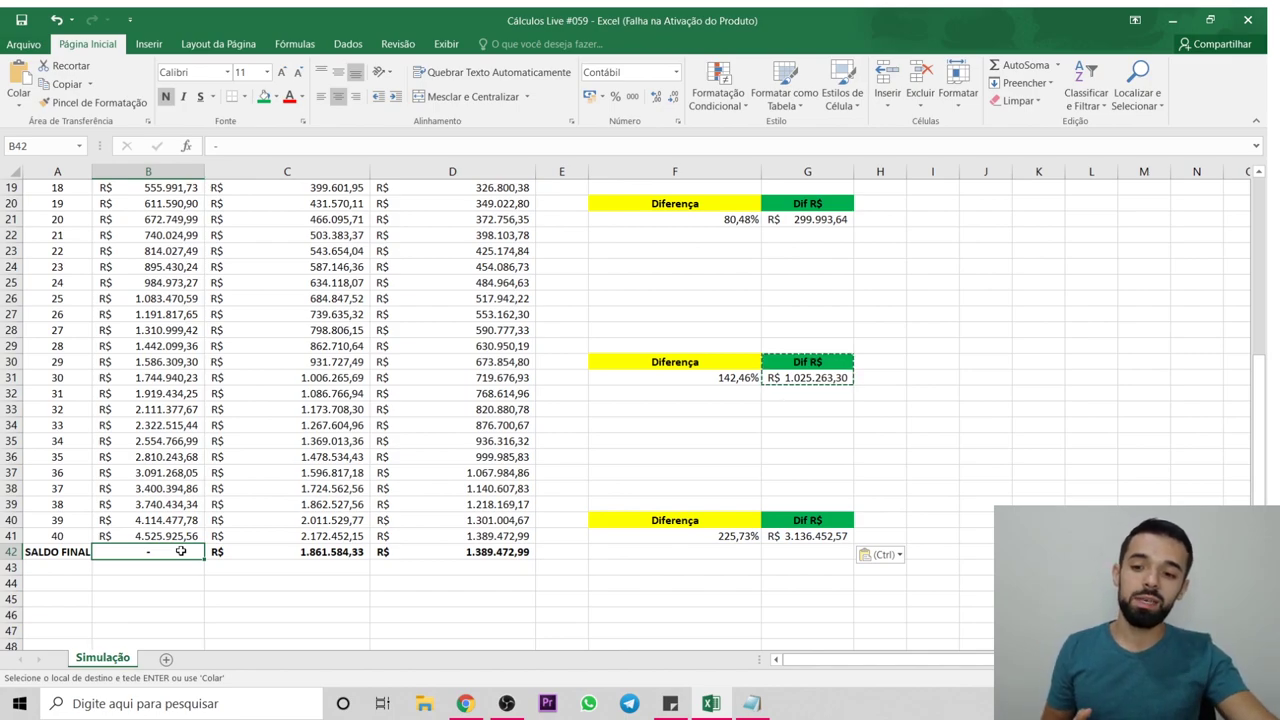
double_click(181, 551)
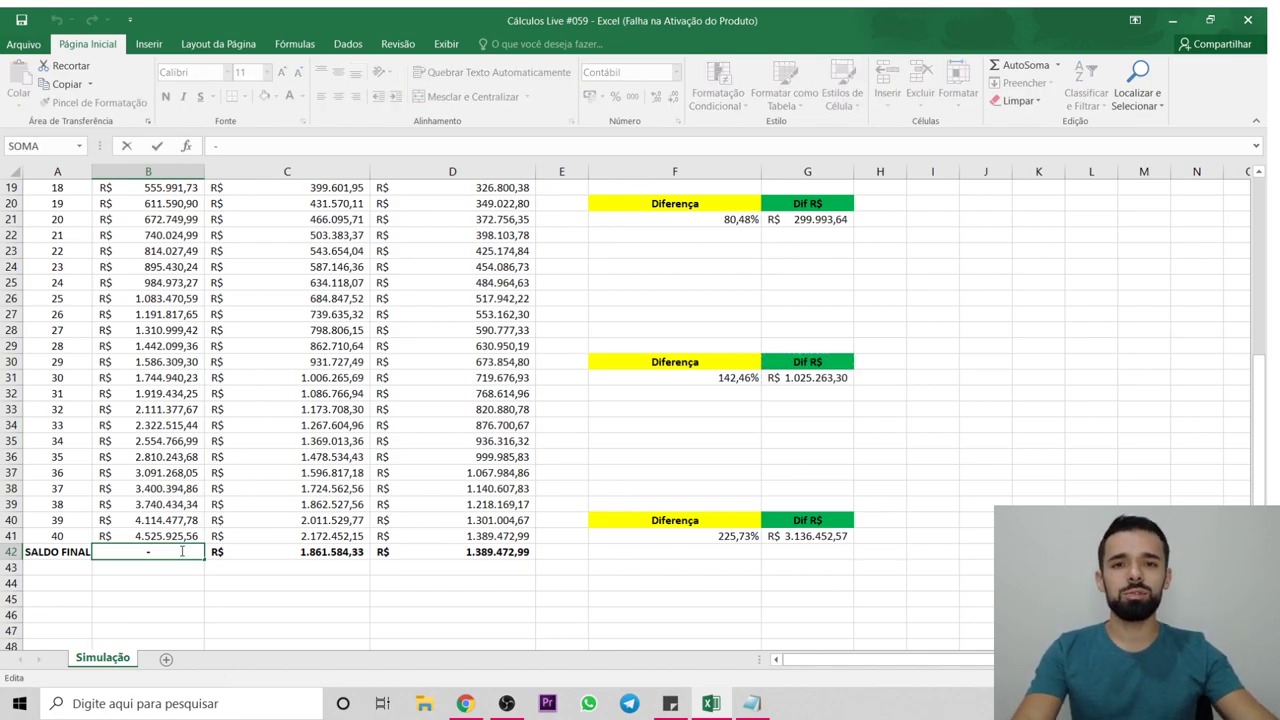
key(BackSpace)
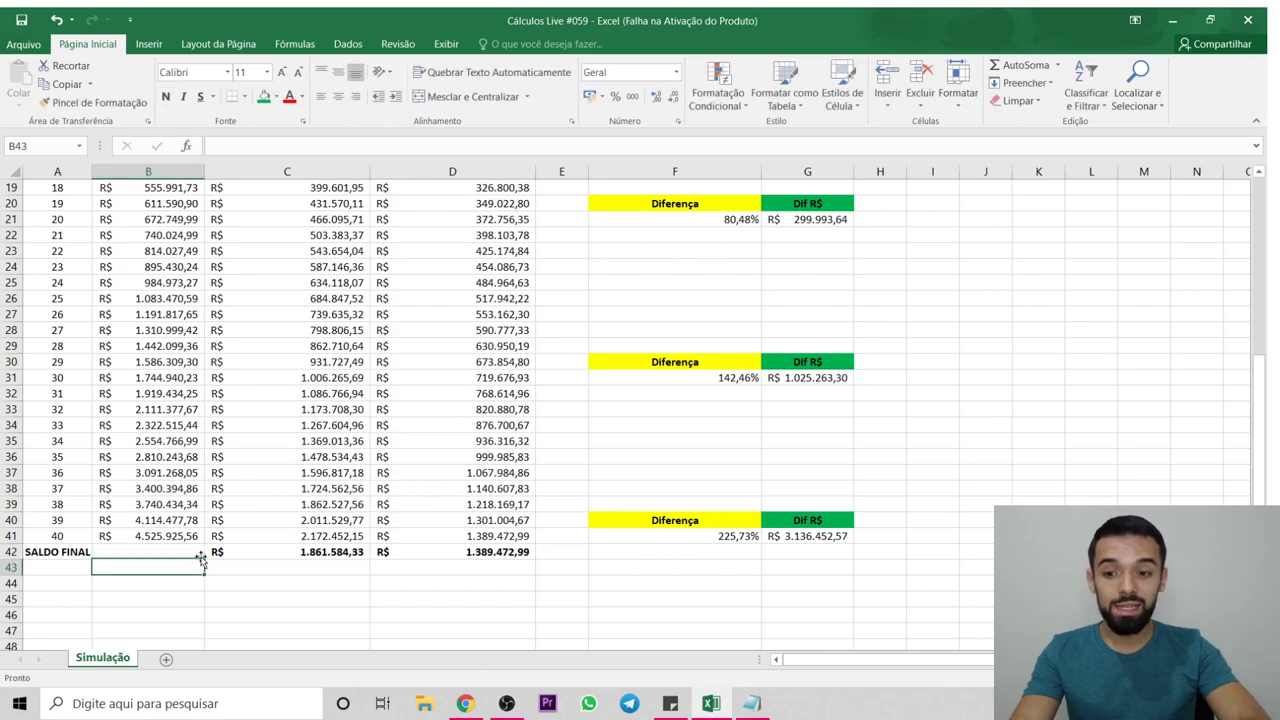
key(Tab)
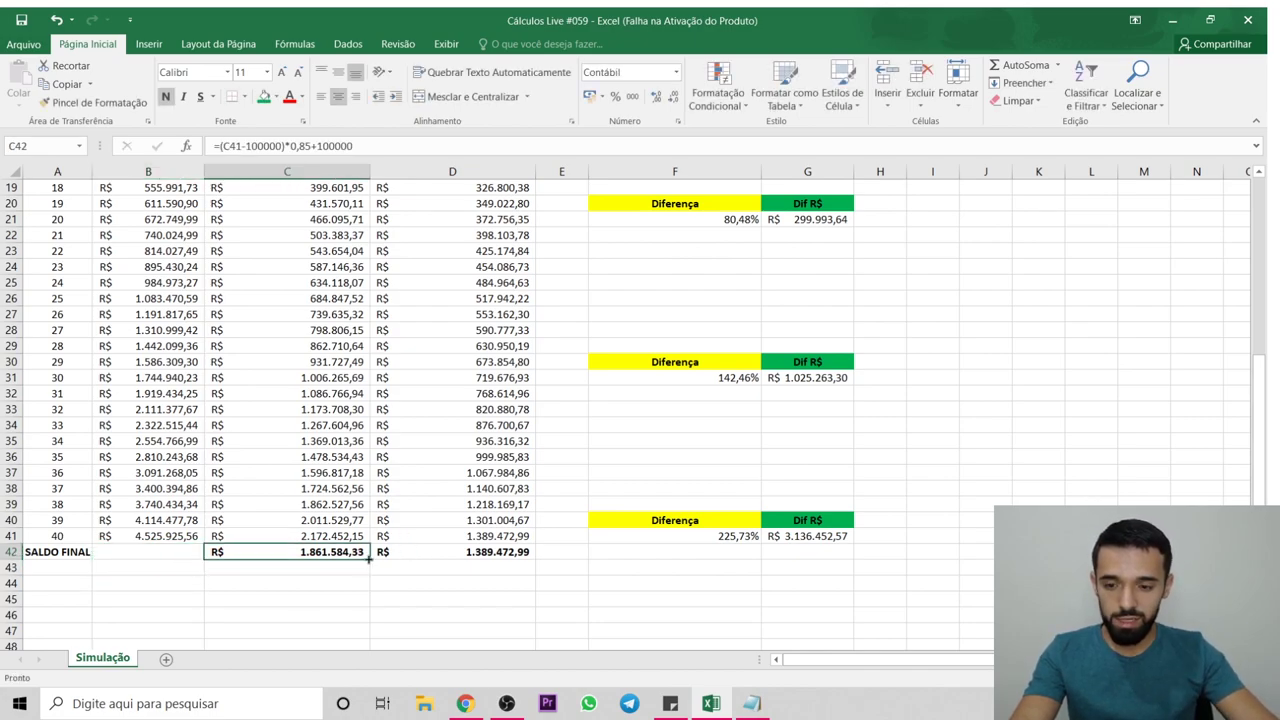
drag(369, 559, 157, 552)
click(157, 551)
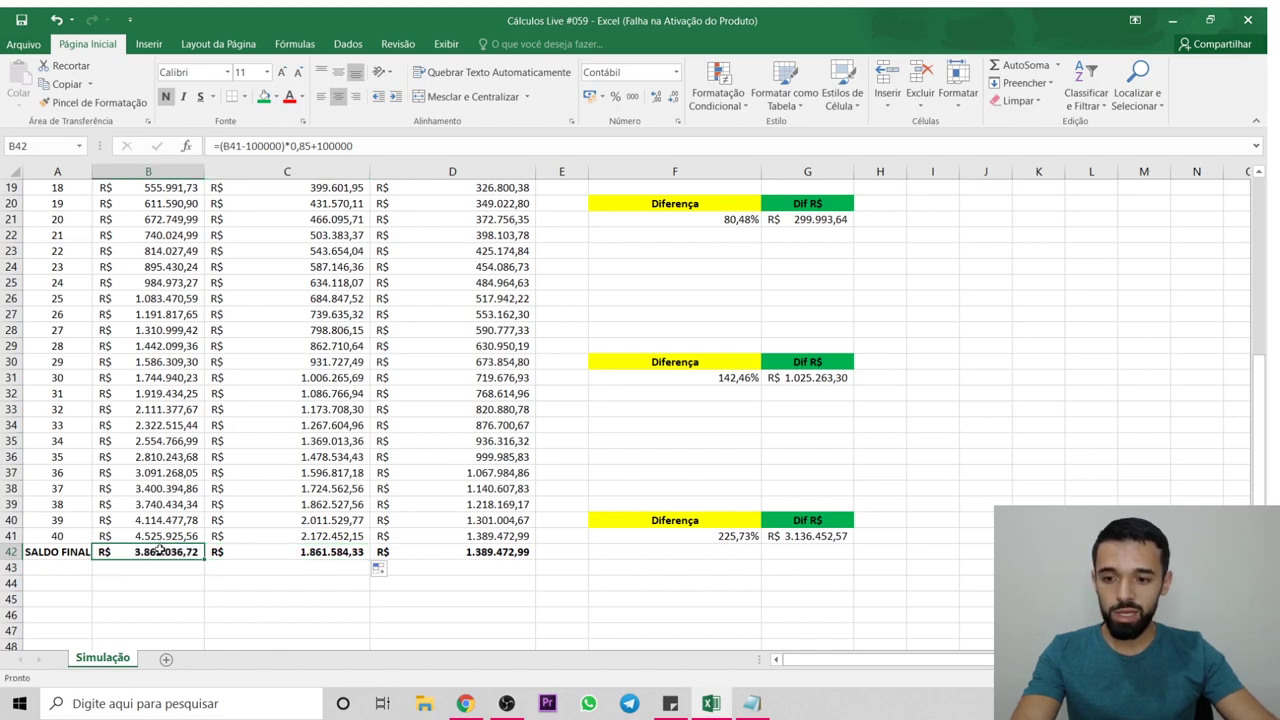
- Examine the 100000 deduction and the 0,85 factor inside the own-account final balance formula in B42
double_click(160, 551)
drag(111, 551, 148, 551)
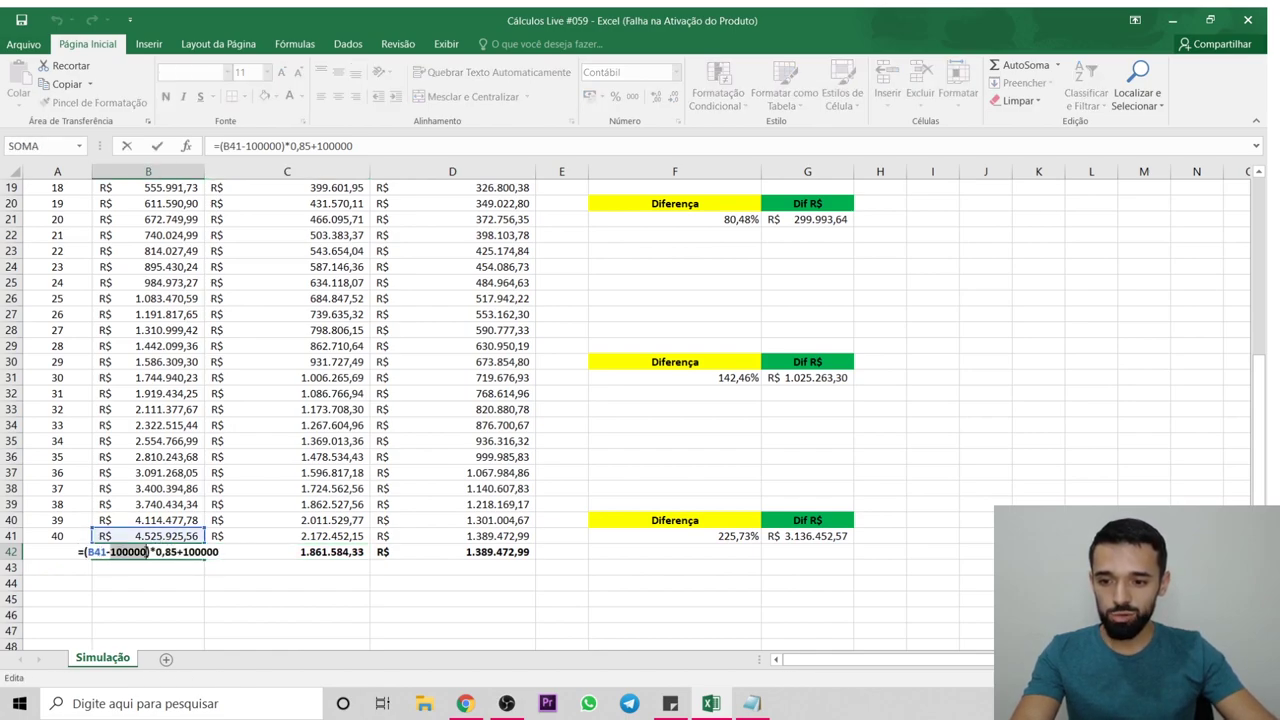
click(148, 551)
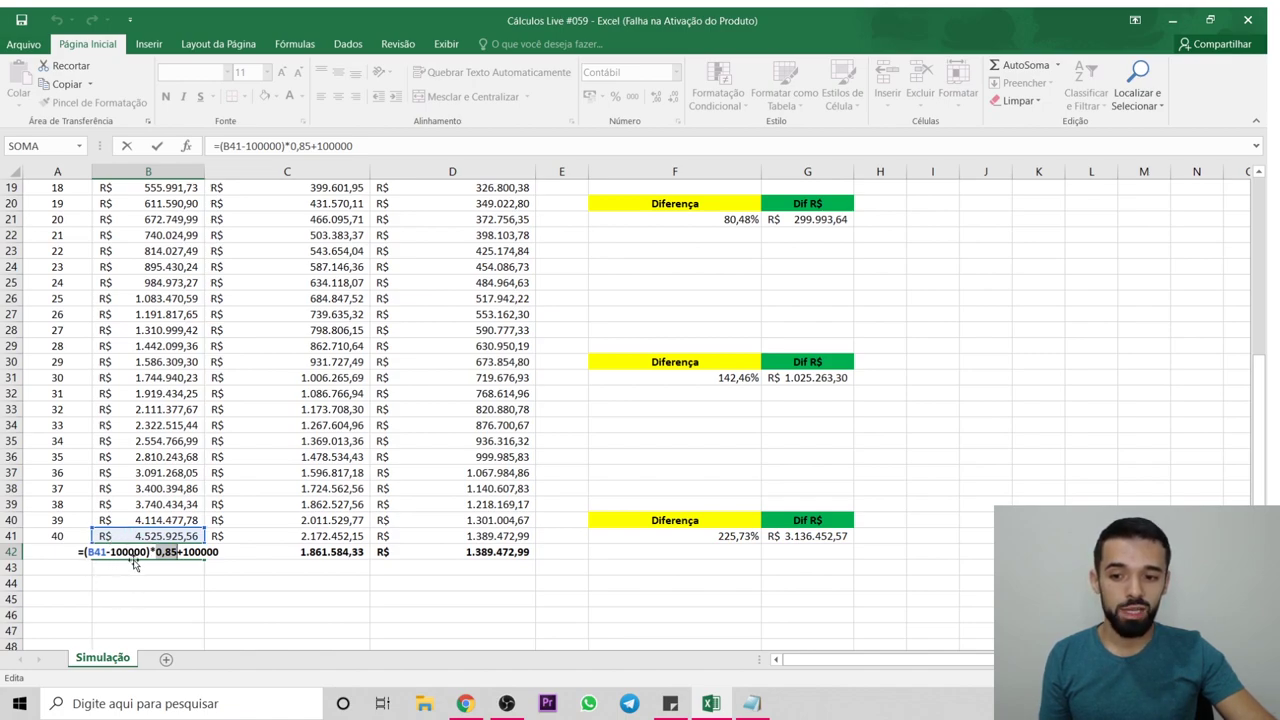
- Try 0,15 as the factor in the B42 formula, and restore it to 0,85
click(172, 552)
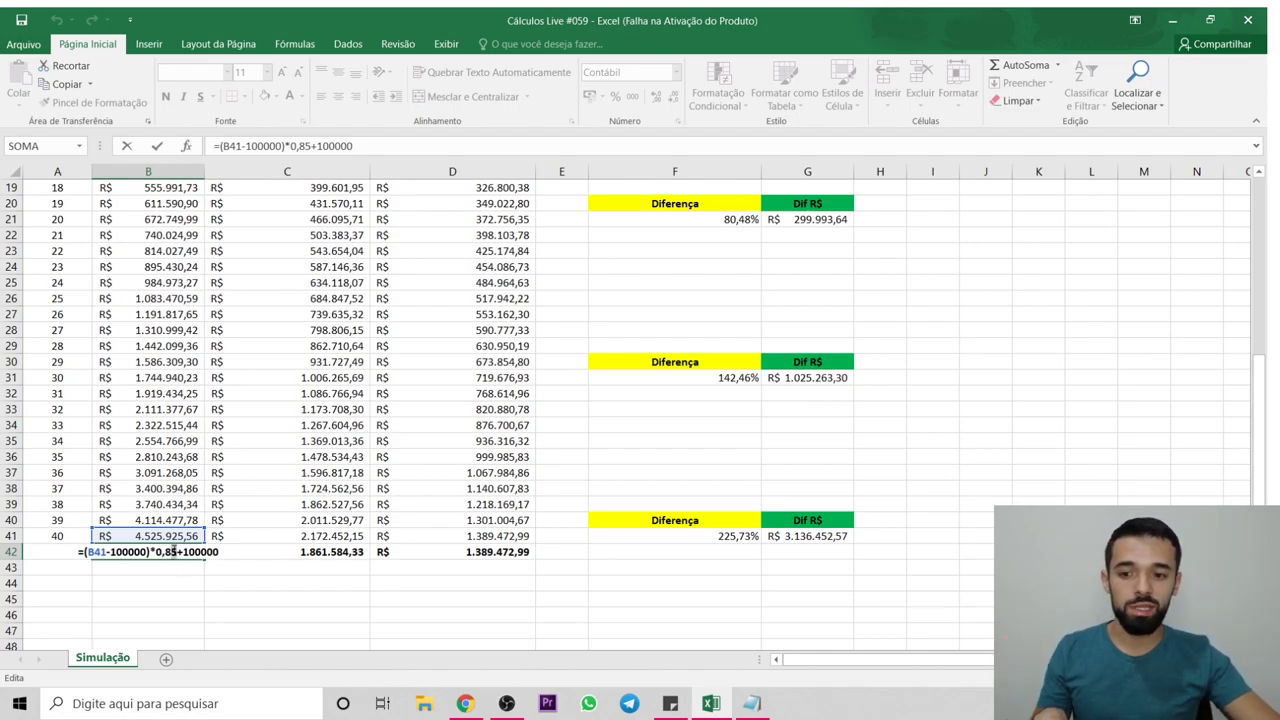
key(BackSpace)
text(1)
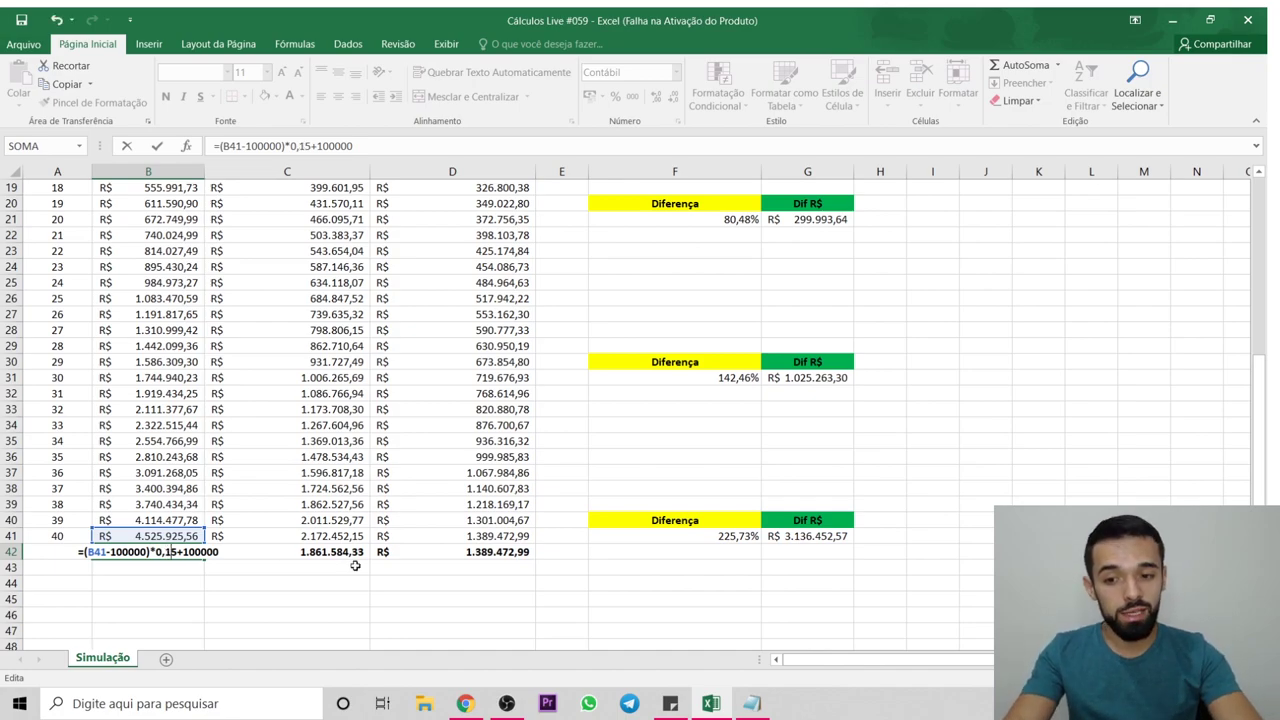
key(BackSpace)
text(8)
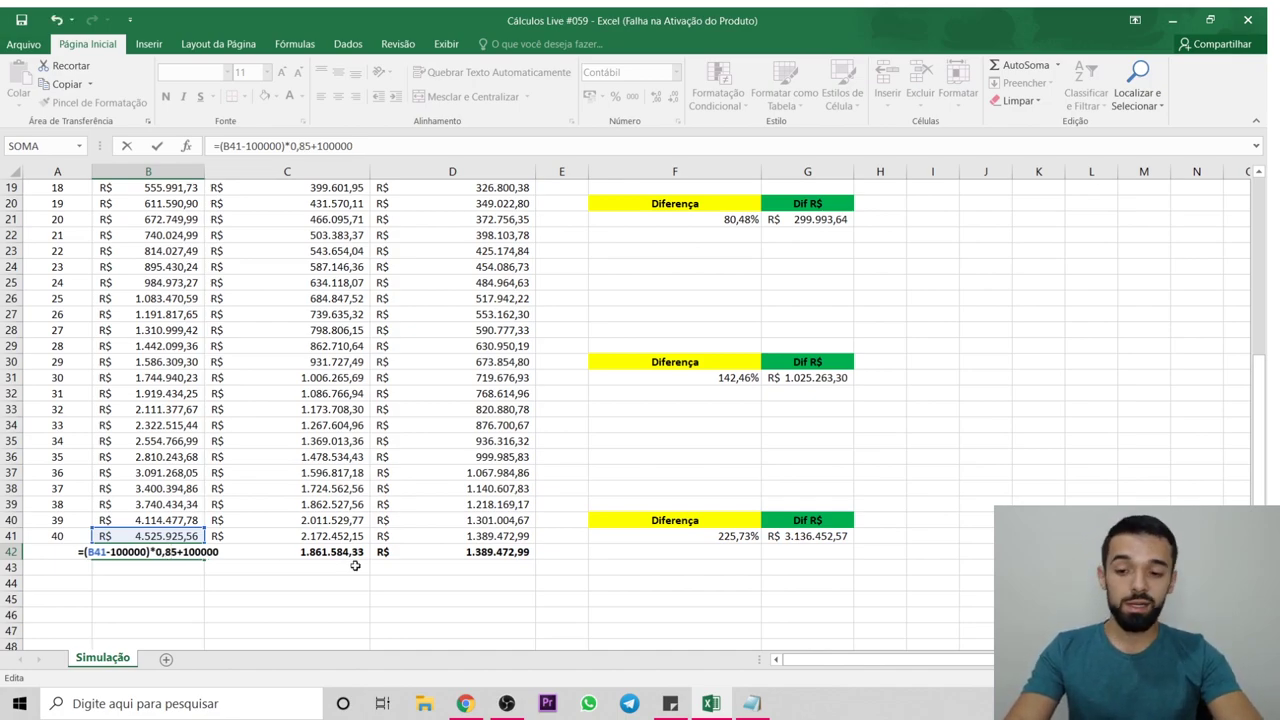
- Review the taxed-gain part of the B42 formula and close the cell with the formula intact
key(shift+Left)
key(shift+Left)
key(shift+Left)
key(shift+Left)
key(shift+Left)
key(shift+Left)
key(shift+Left)
key(shift+Left)
key(shift+Left)
key(shift+Left)
key(shift+Left)
key(shift+Left)
key(shift+Left)
key(shift+Left)
key(shift+Left)
key(shift+Left)
key(shift+Left)
key(shift+Left)
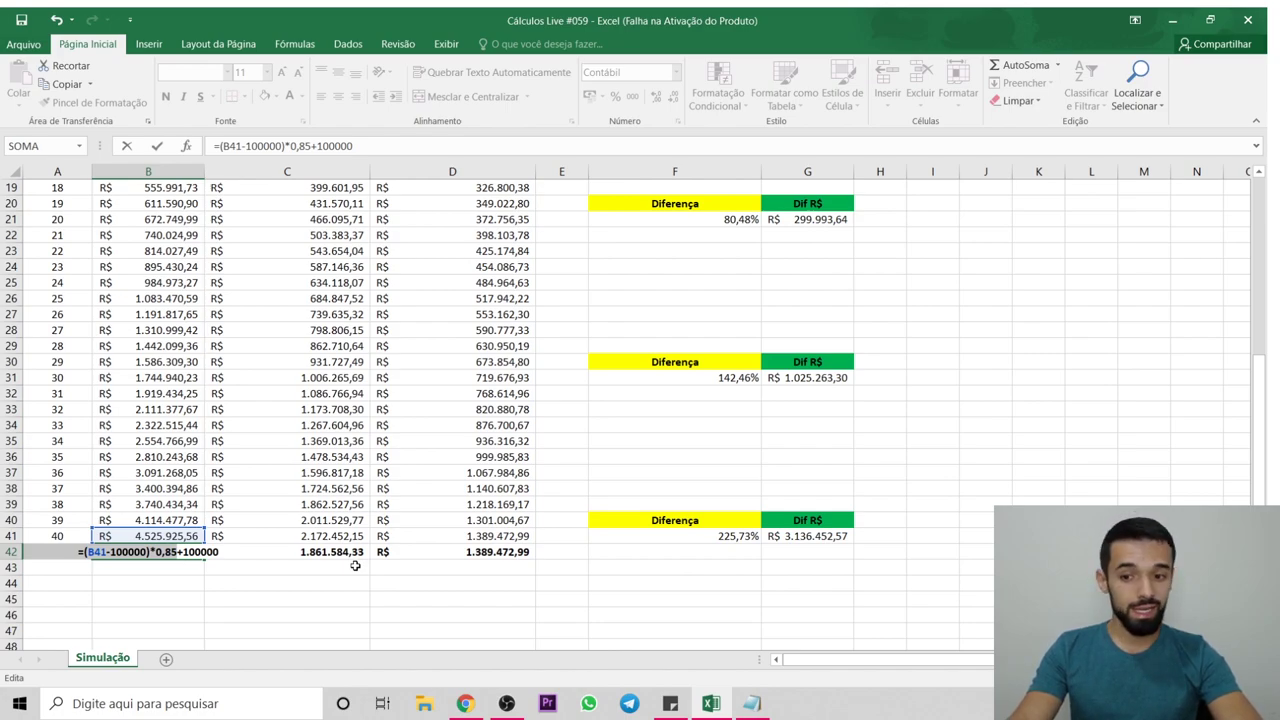
key(Left)
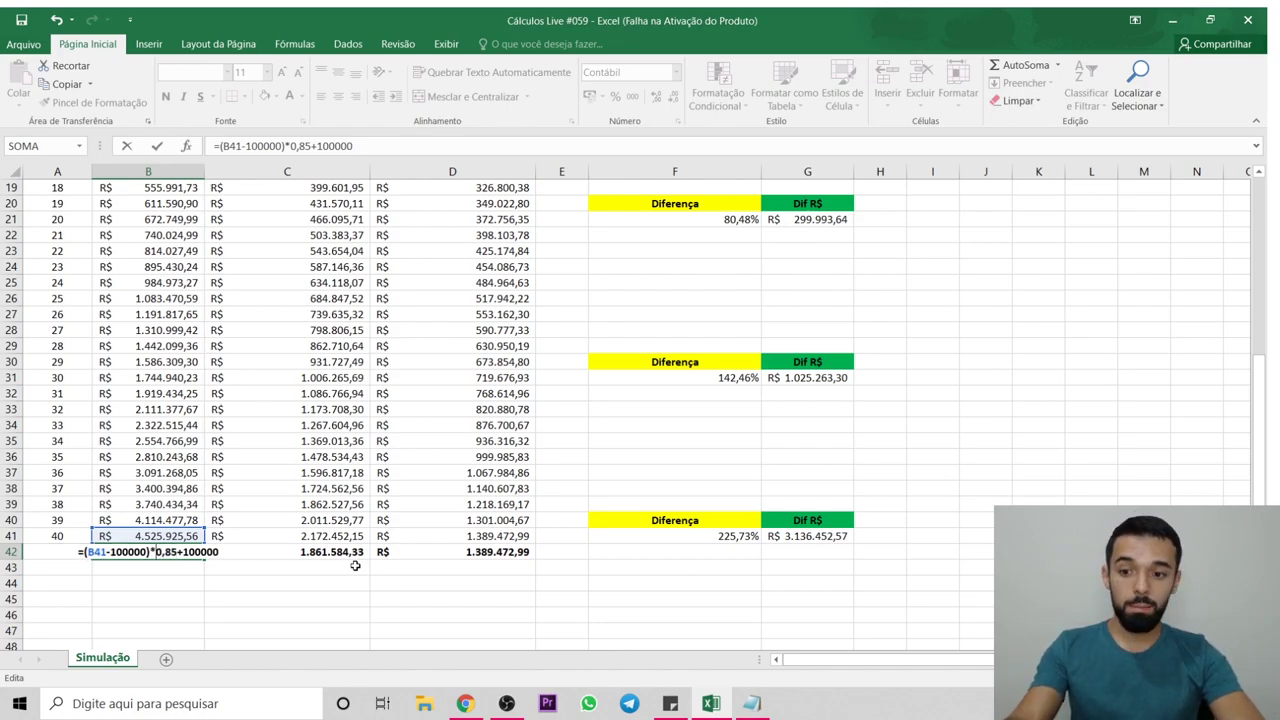
key(Return)
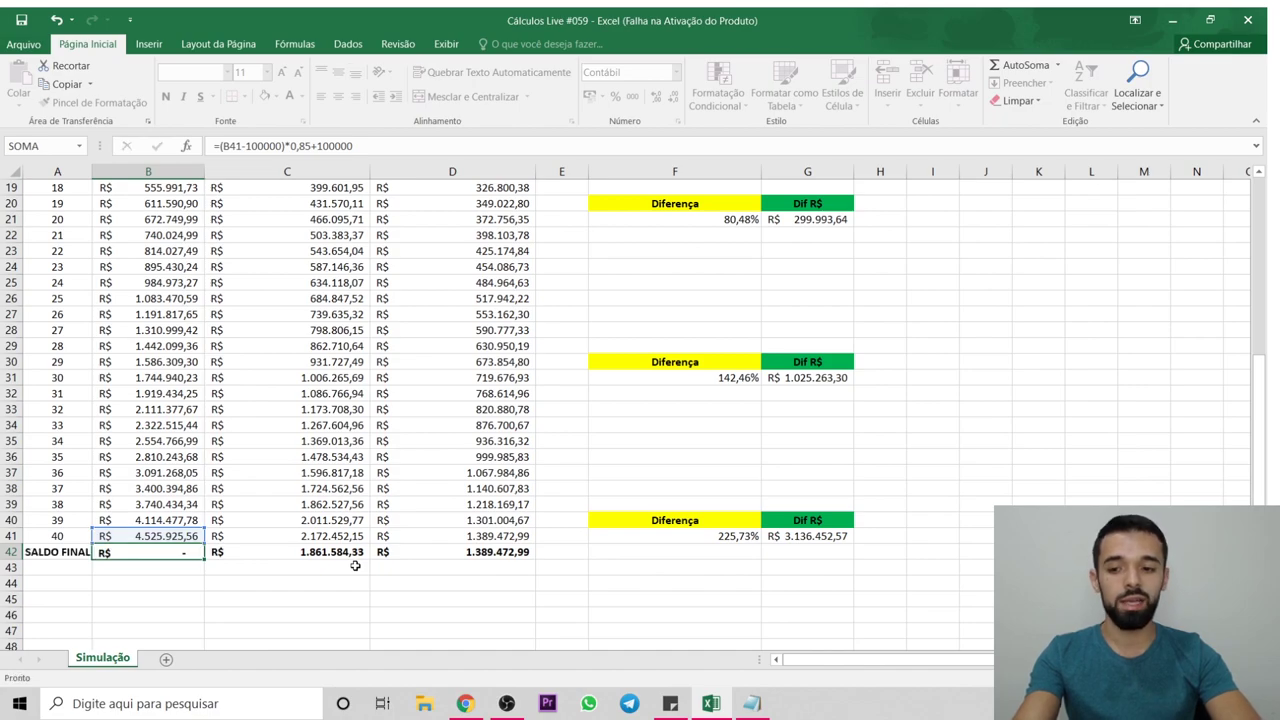
- Extend the reais difference formula from G41 to G42 and check it against the own-account and come-cotas fund final balances
click(815, 538)
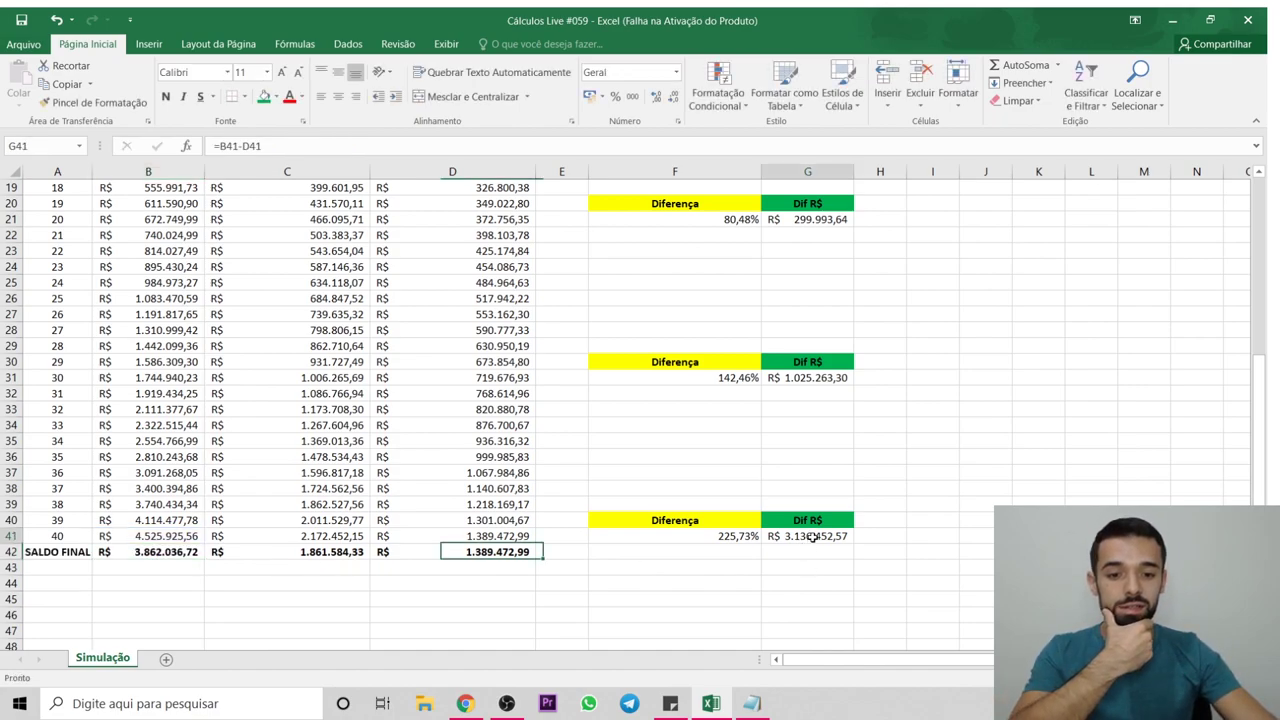
drag(853, 545, 829, 578)
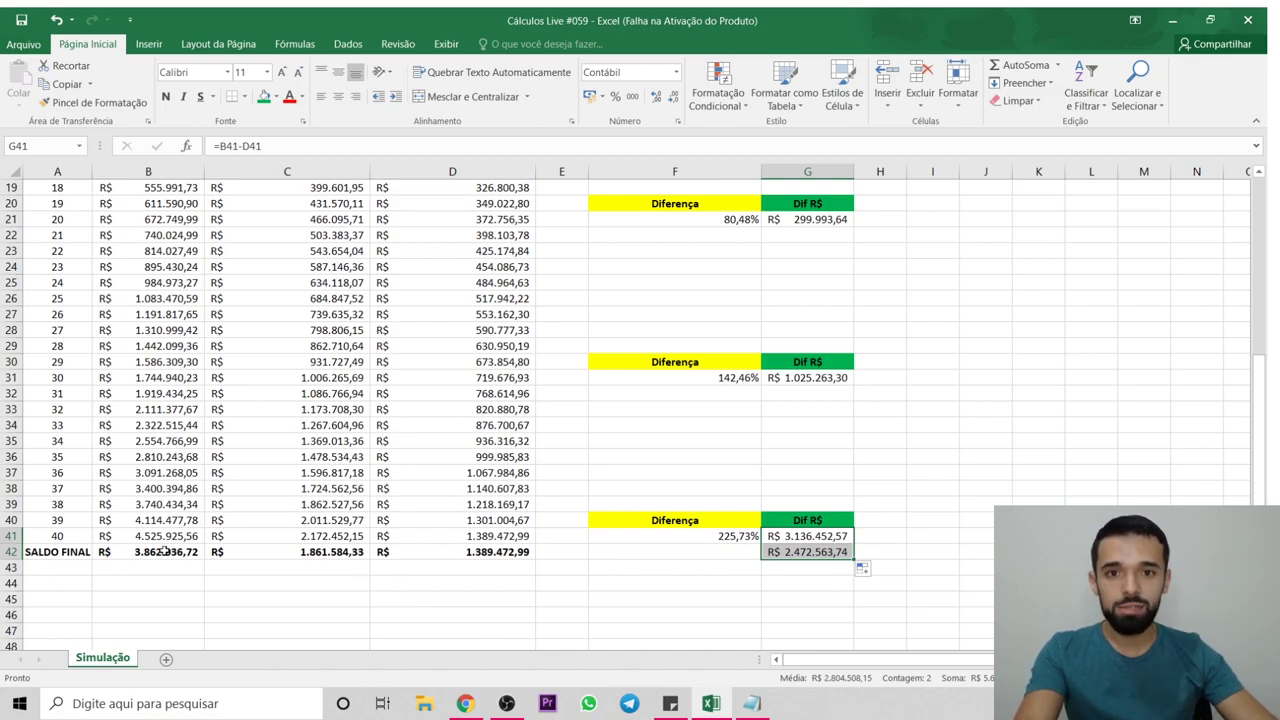
click(165, 551)
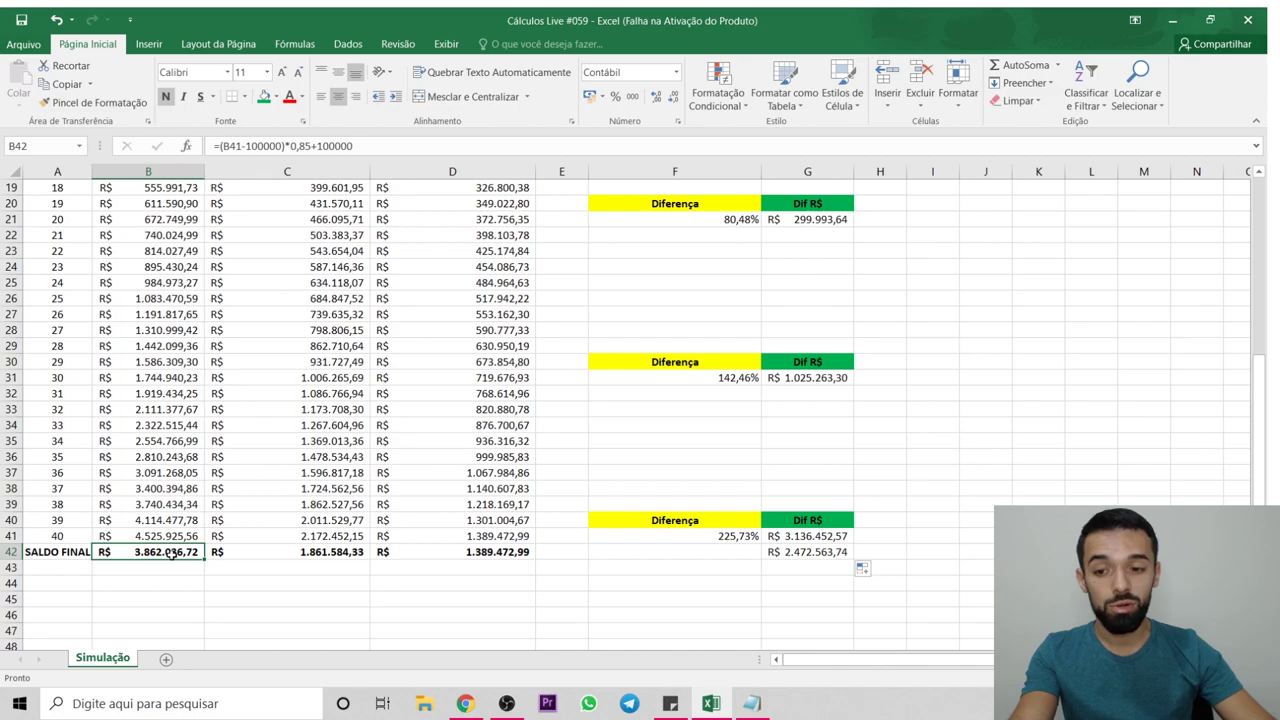
click(506, 557)
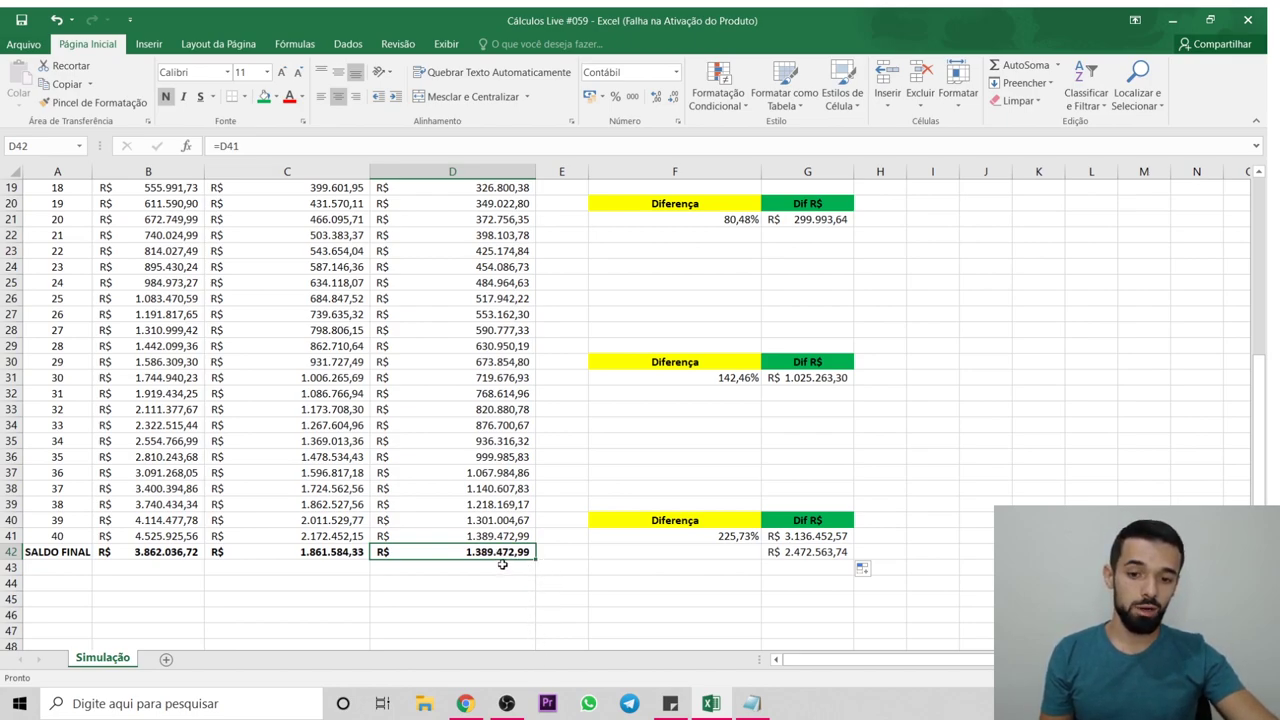
click(831, 557)
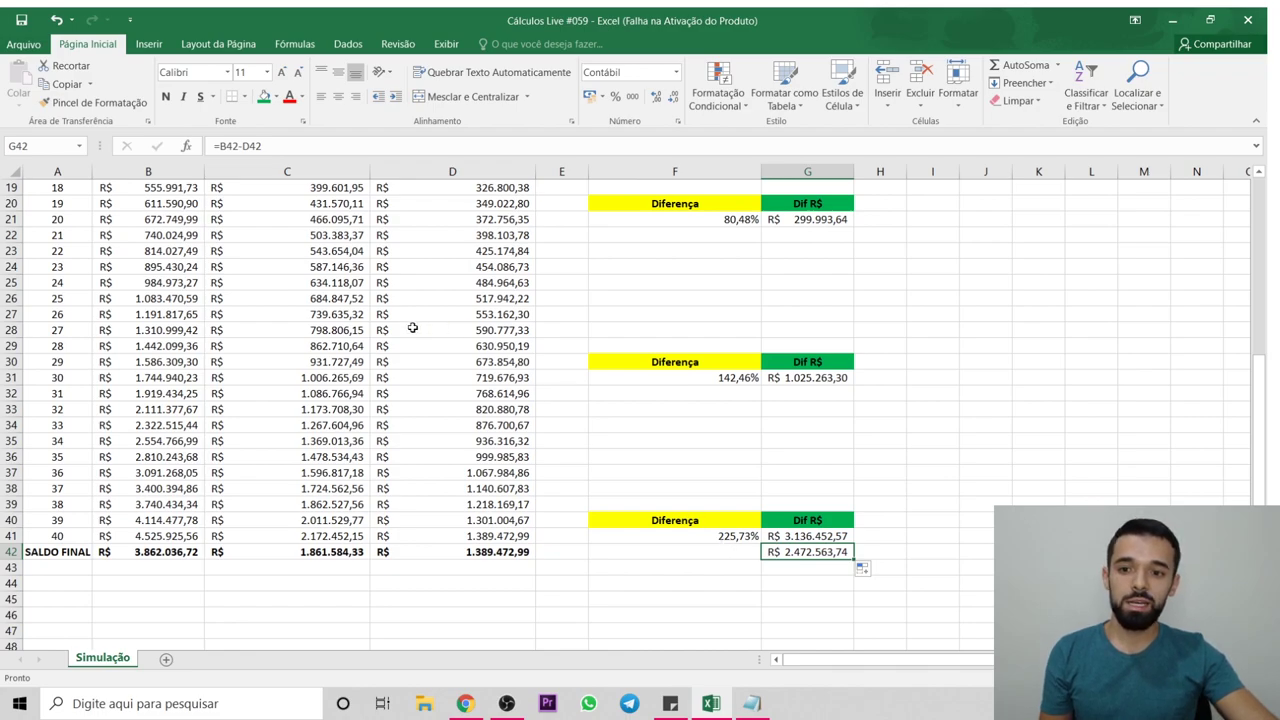
- Review the simulation assumptions under Dados: the administration fee, the come-cotas rate and the note excluding the performance fee
scroll(412, 328, up, 6)
scroll(400, 400, down, 3)
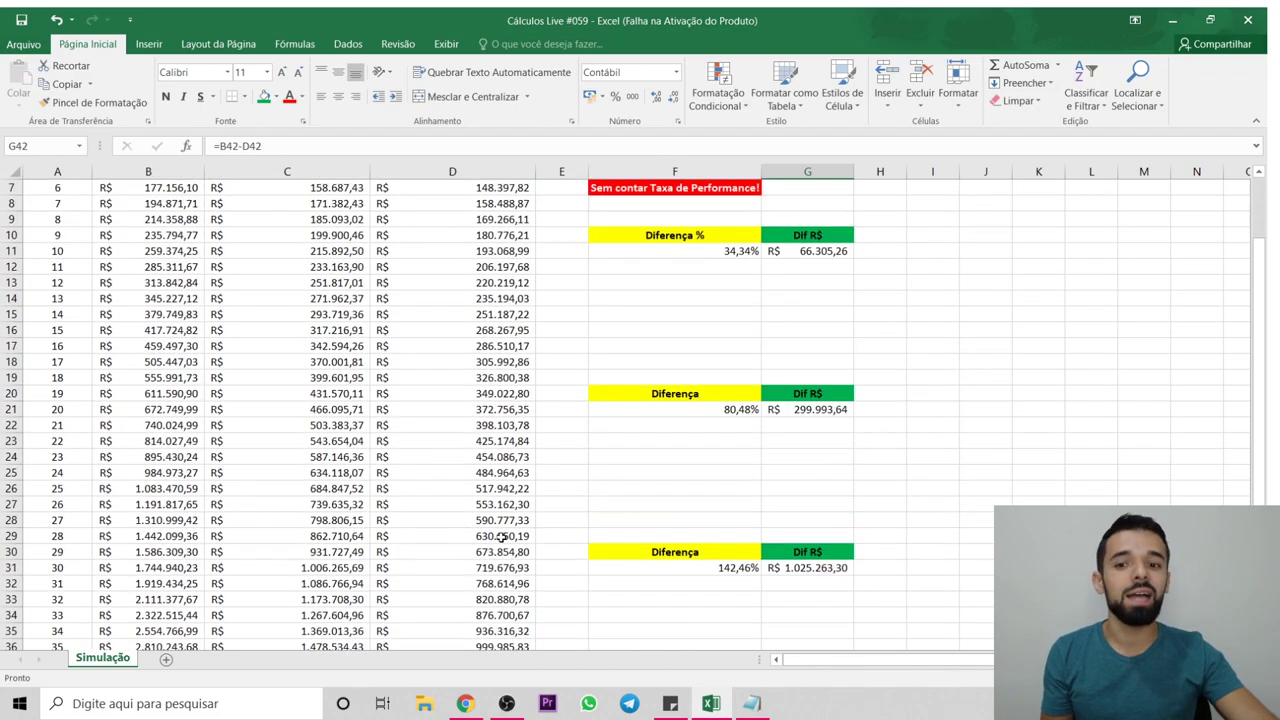
scroll(611, 431, up, 3)
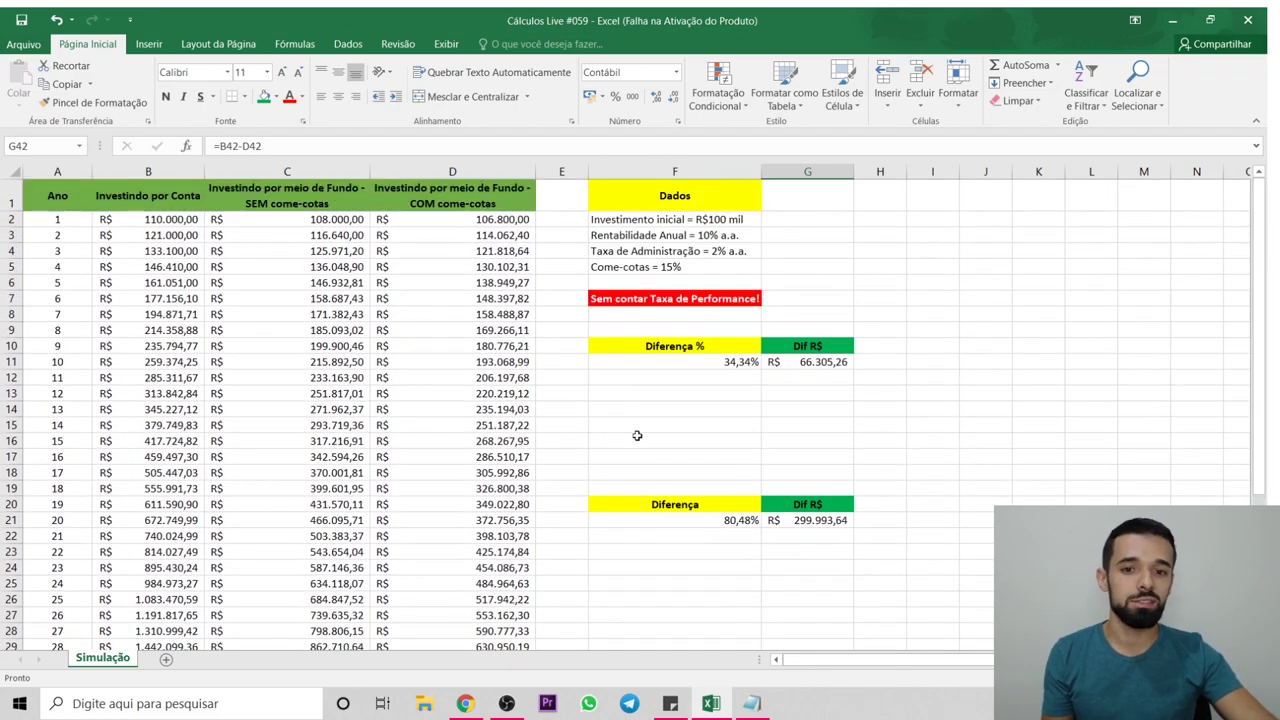
click(734, 251)
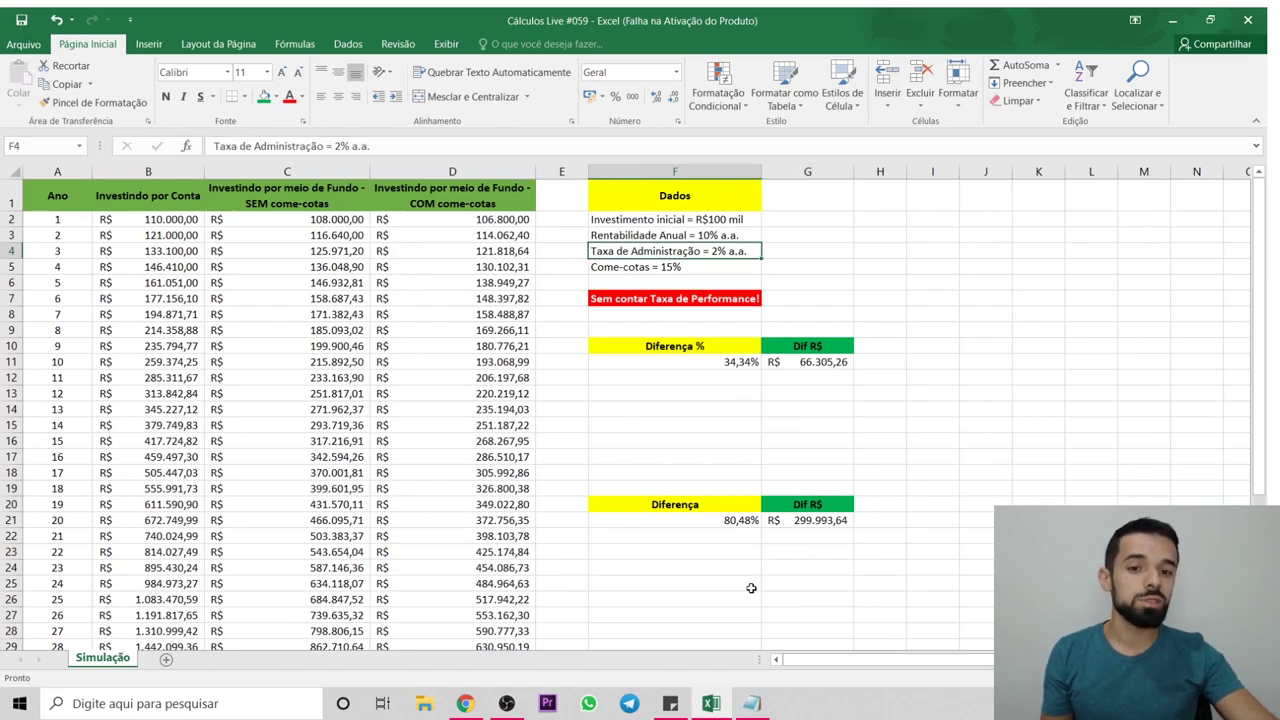
click(650, 298)
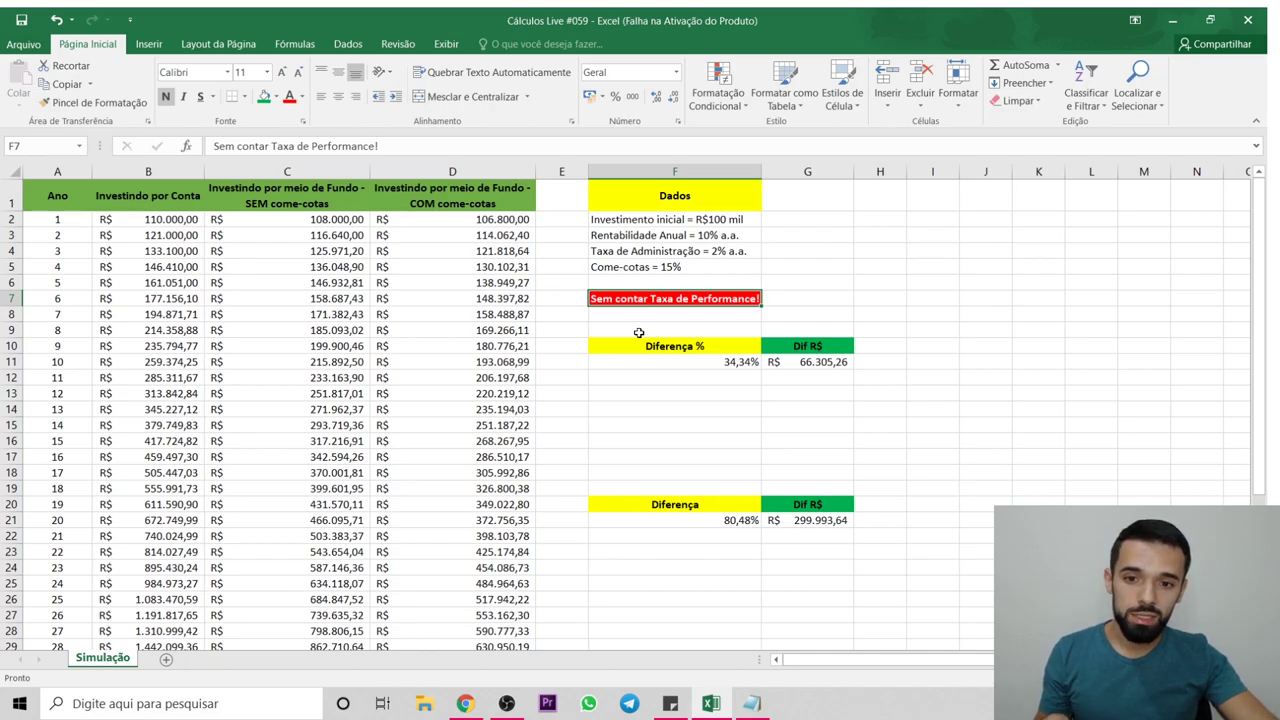
double_click(661, 267)
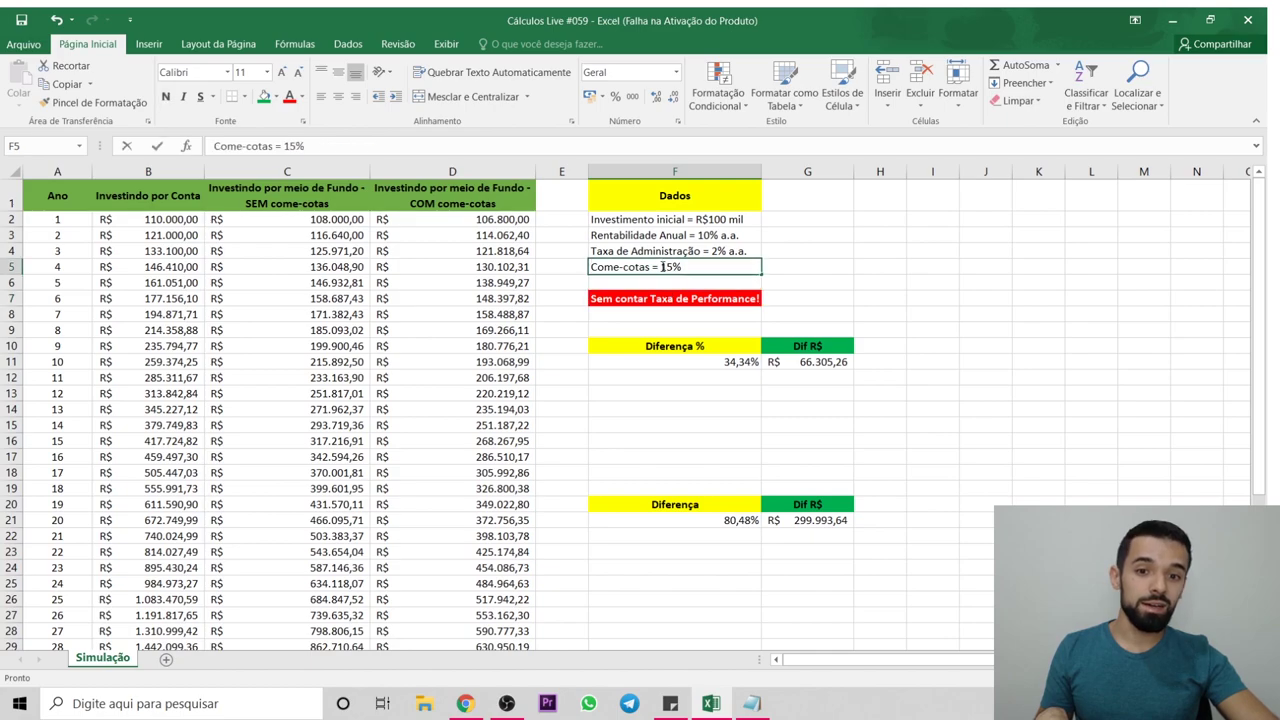
click(731, 259)
drag(731, 259, 744, 281)
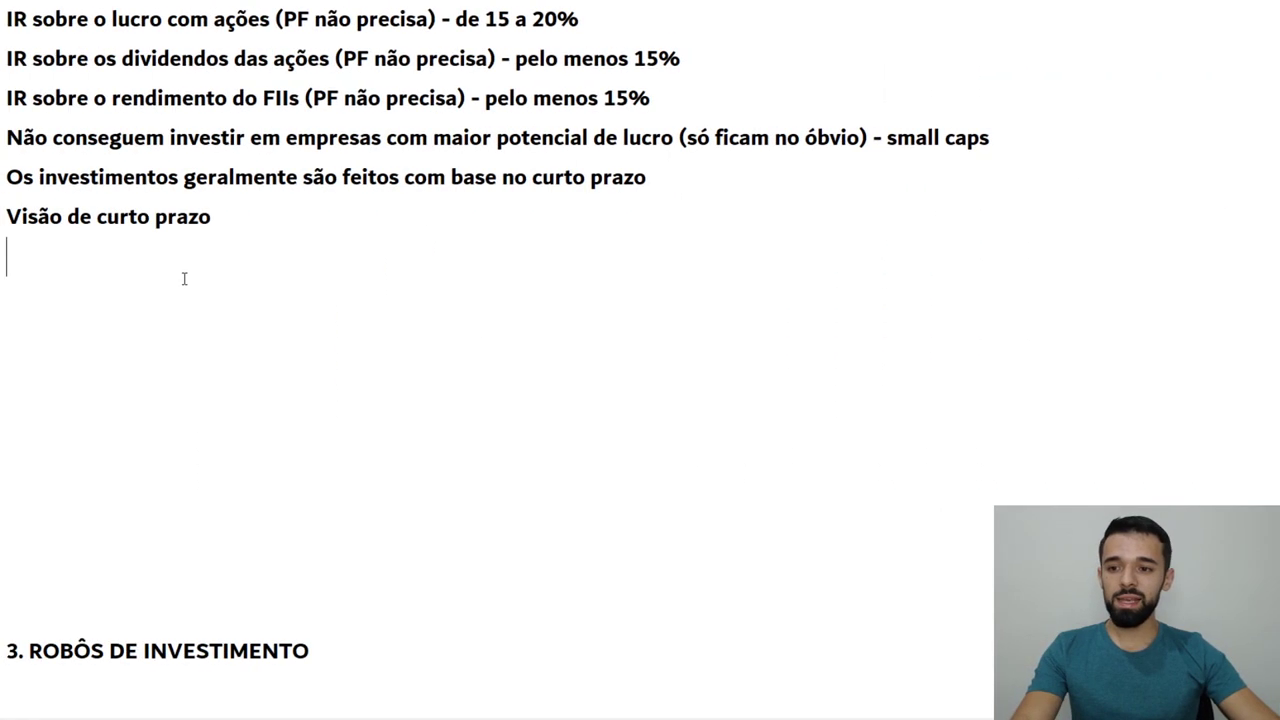
- In the notes document, remove the extra blank lines above "3. ROBÔS DE INVESTIMENTO" and place the cursor at the heading's end
click(171, 307)
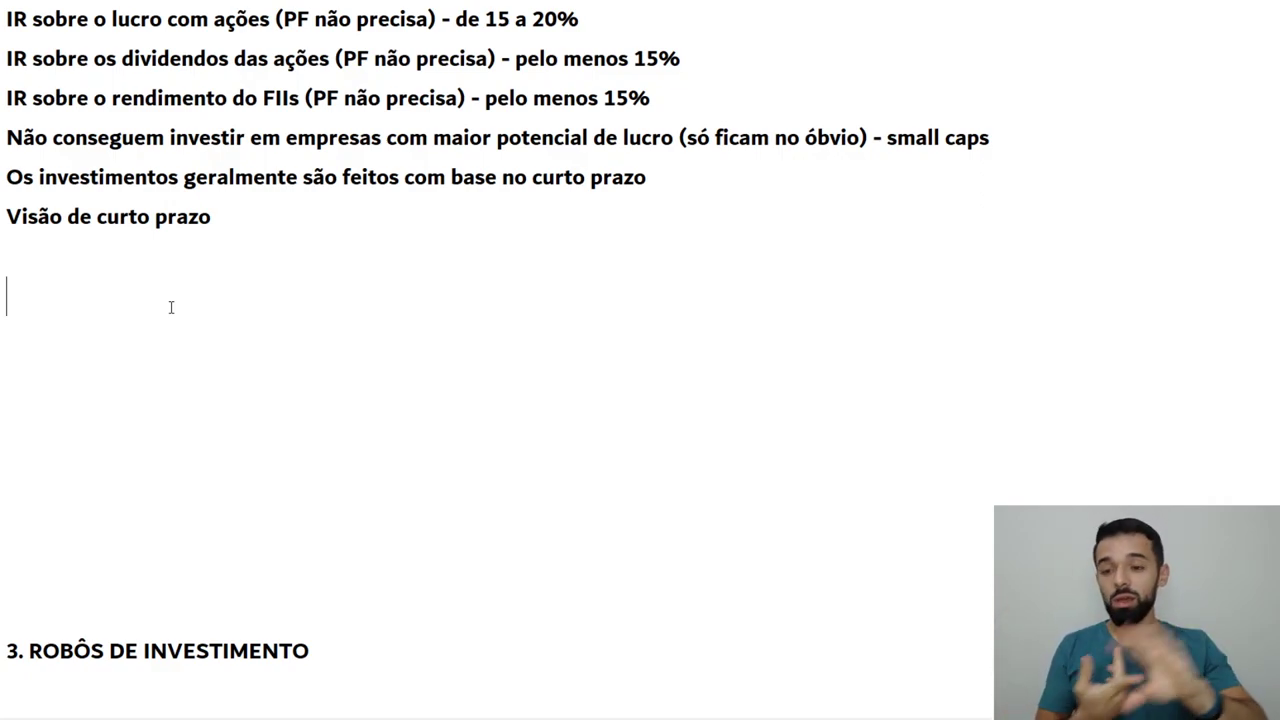
key(Delete)
key(Delete)
key(Delete)
key(Delete)
key(Delete)
key(Delete)
key(Delete)
key(Delete)
key(Delete)
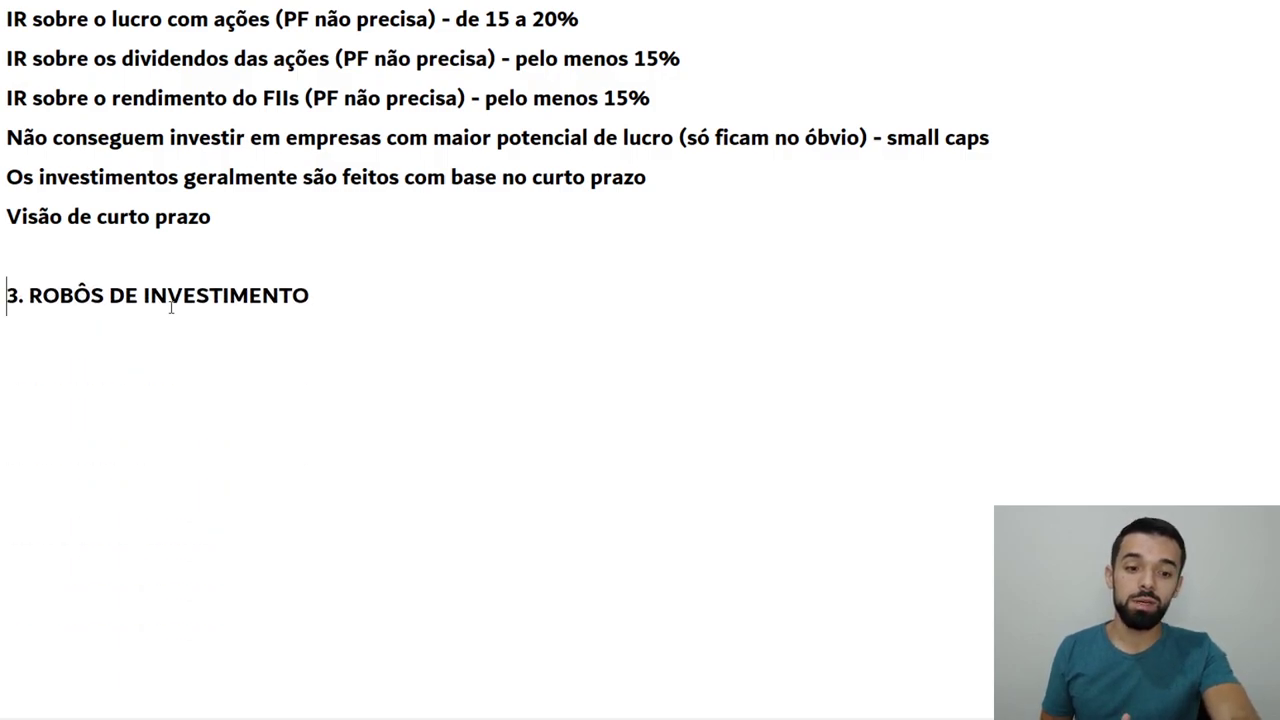
click(337, 286)
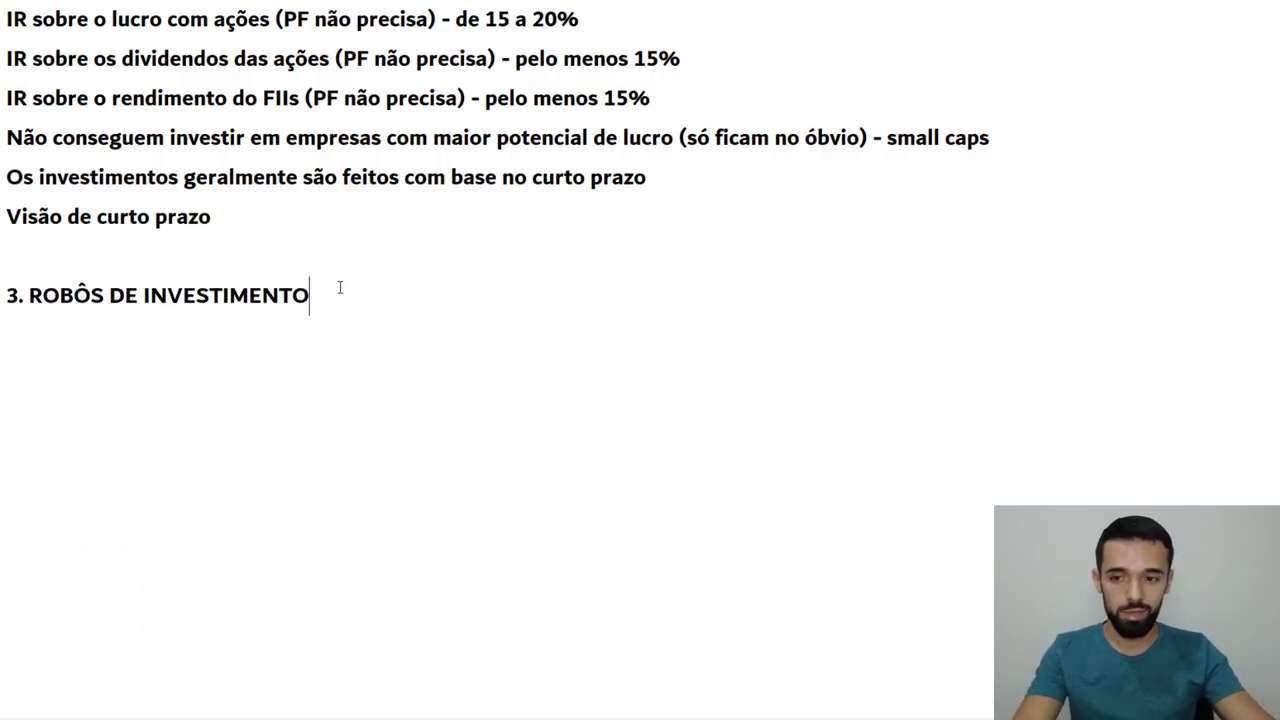